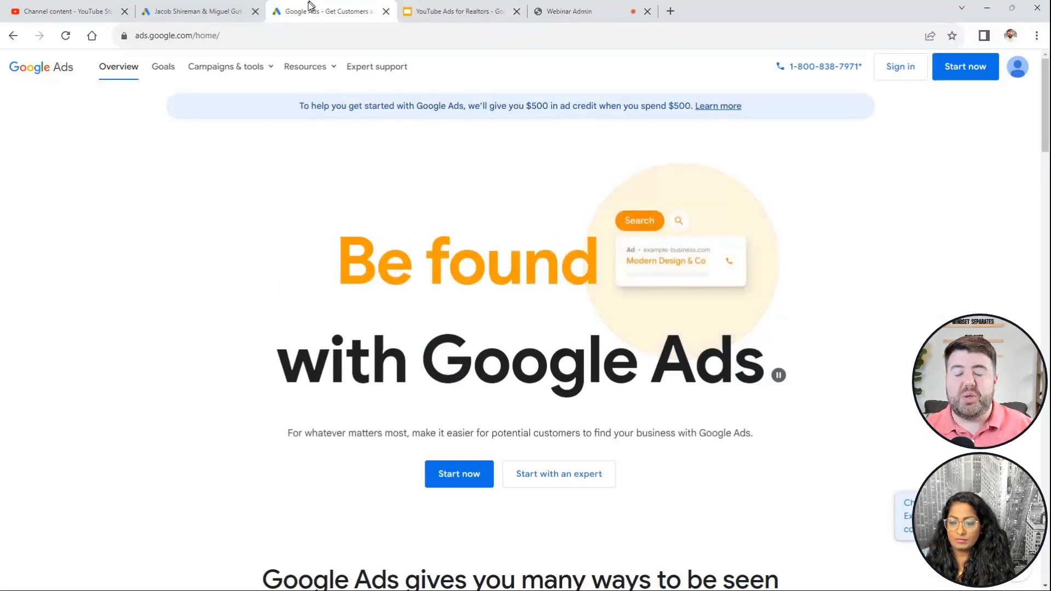
# Remove the unfinished Google Ads account from the signed-in account menu
pyautogui.click(887, 68)
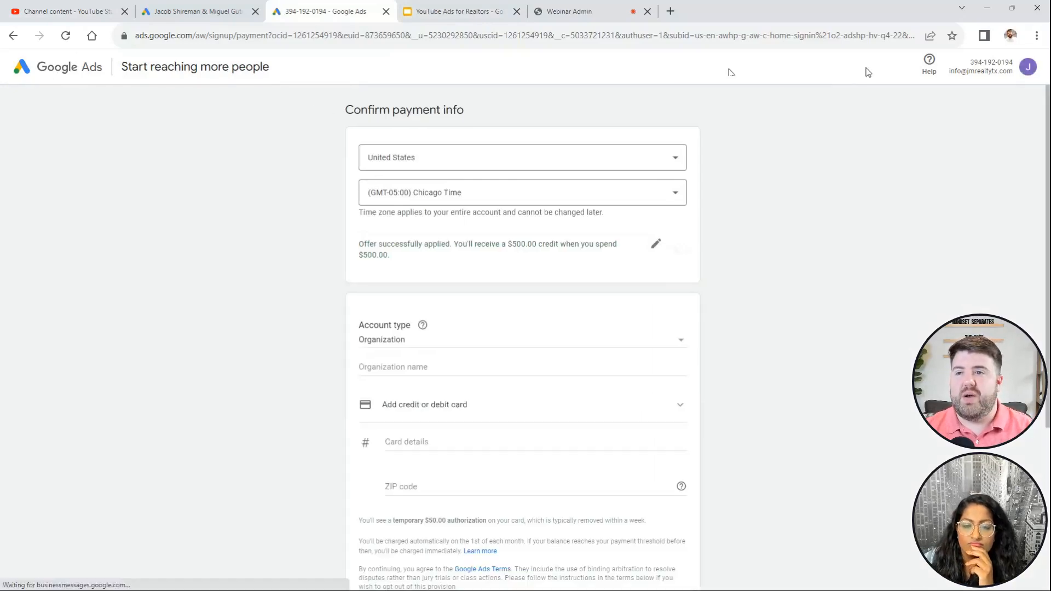
pyautogui.click(1029, 67)
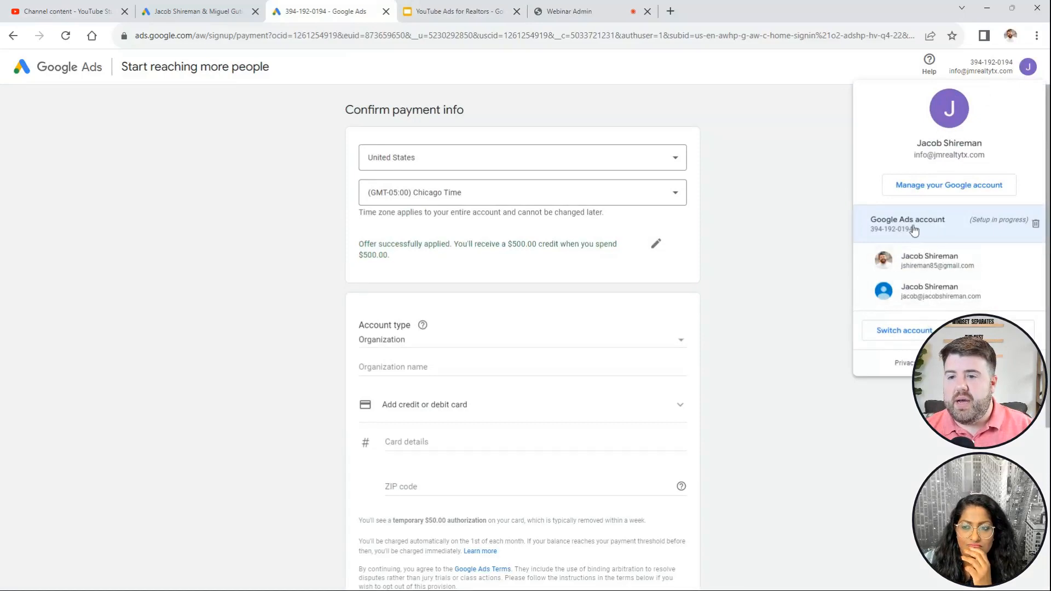
pyautogui.click(1036, 223)
pyautogui.click(650, 354)
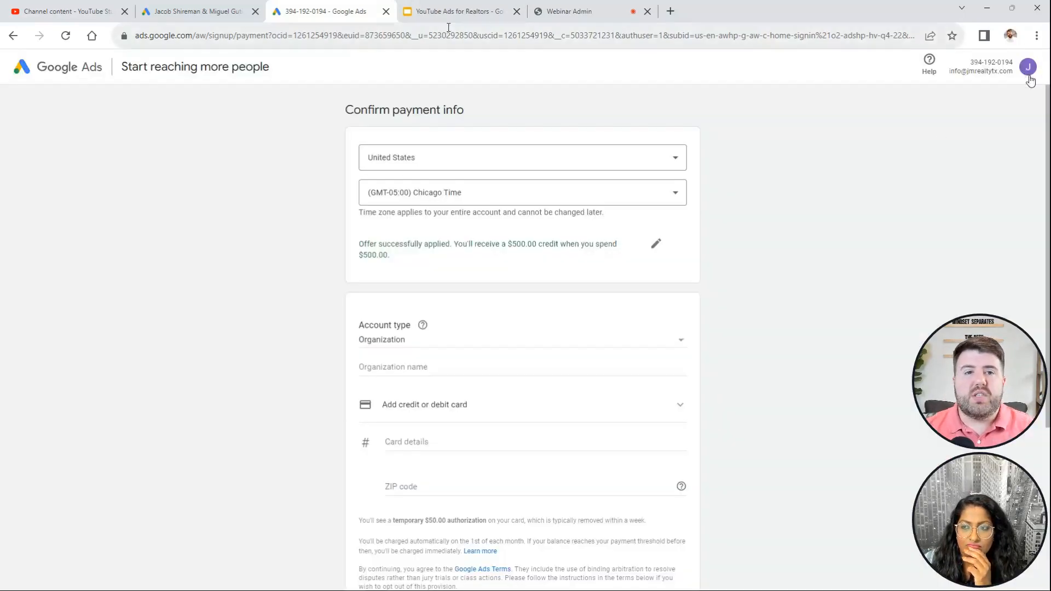
# Go back to the Google Ads home page and sign in again
pyautogui.click(441, 36)
pyautogui.write('ads')
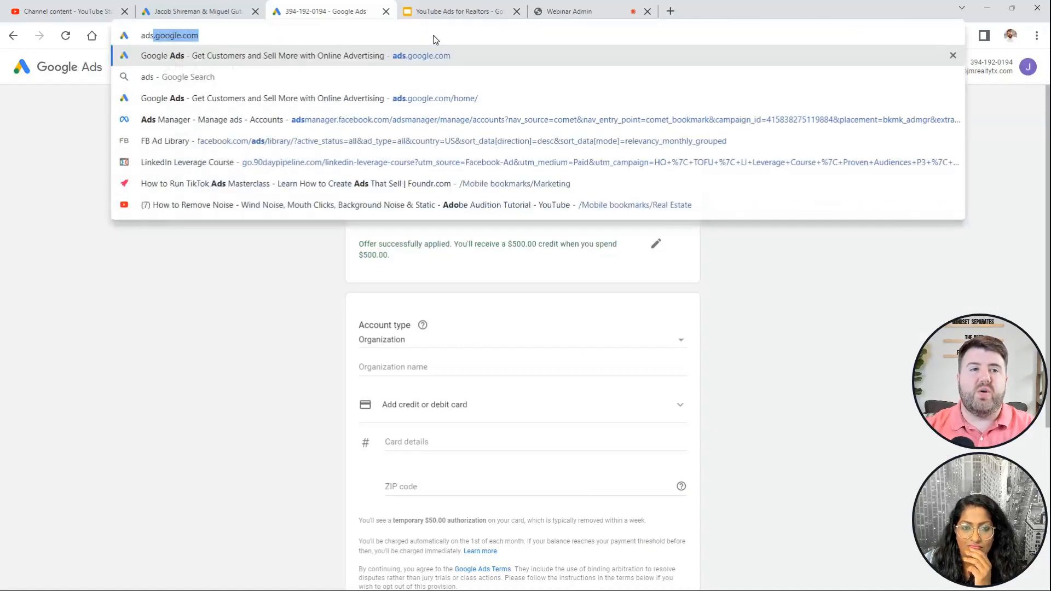
pyautogui.press('Return')
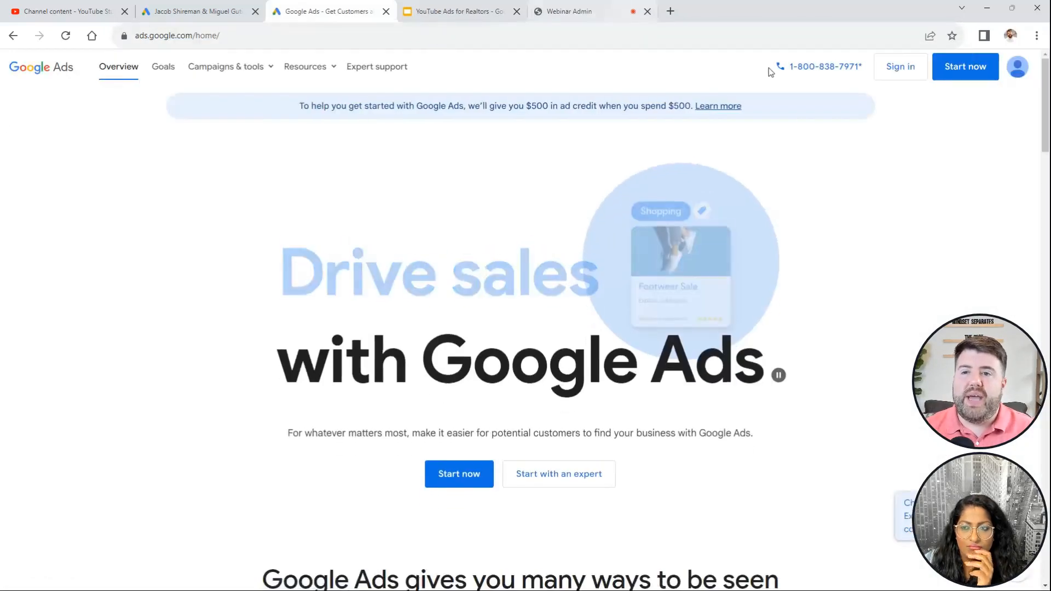
pyautogui.click(899, 66)
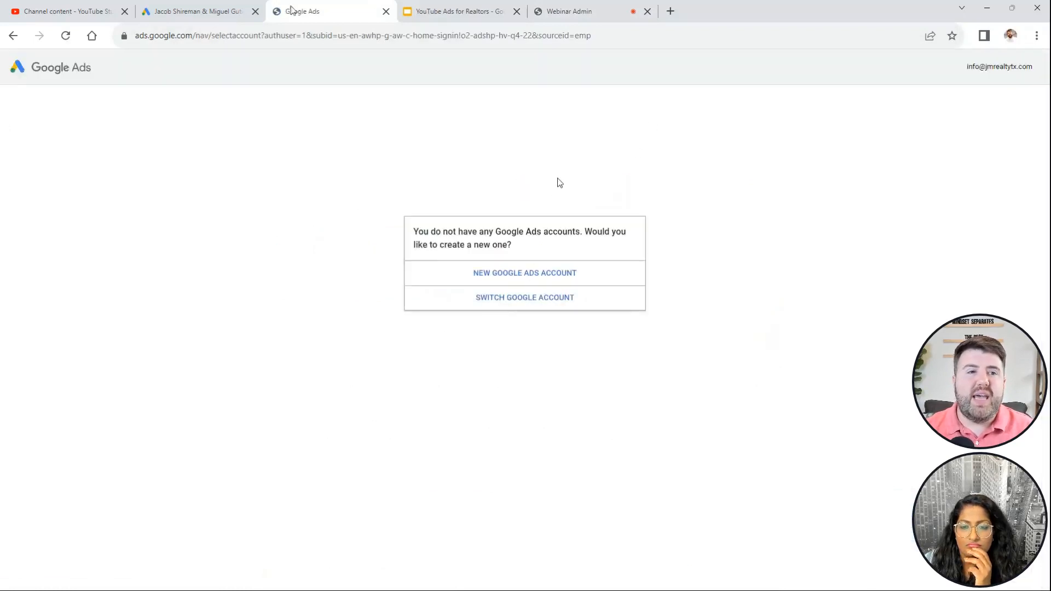
pyautogui.click(61, 11)
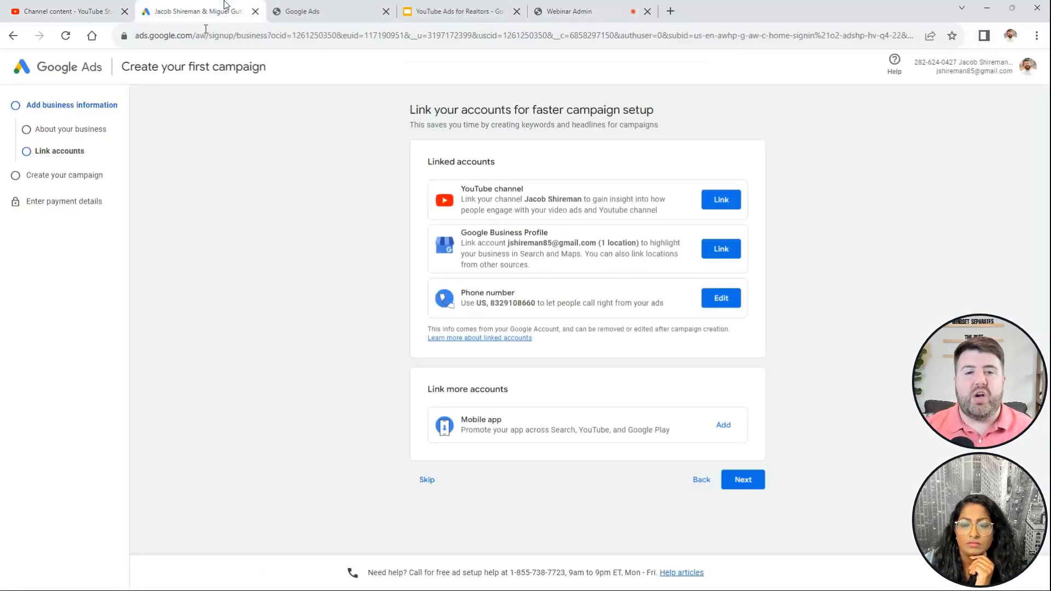
pyautogui.click(226, 9)
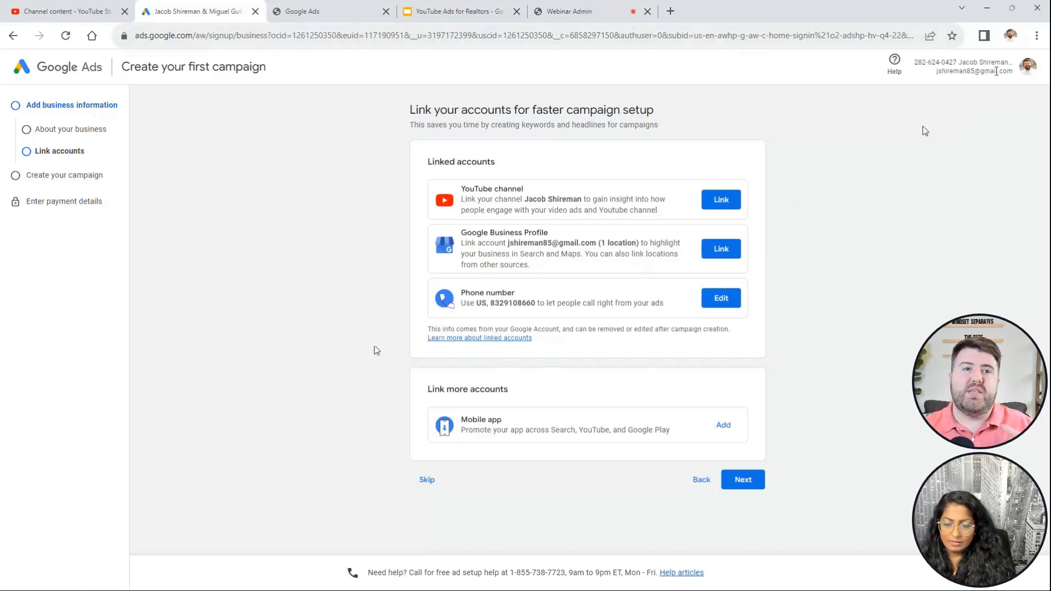
pyautogui.click(84, 11)
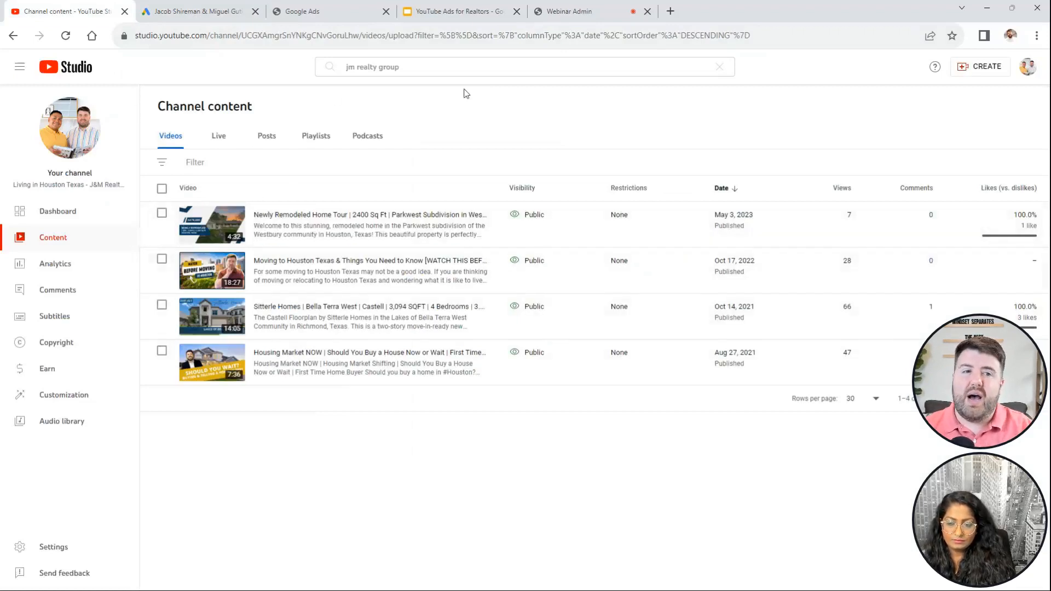
pyautogui.click(162, 7)
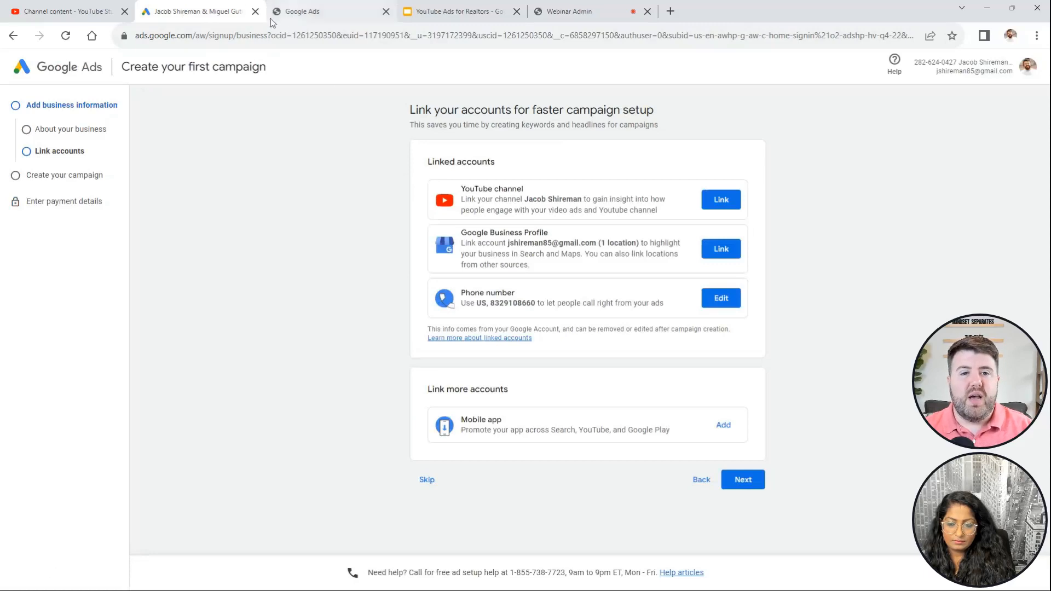
pyautogui.click(316, 12)
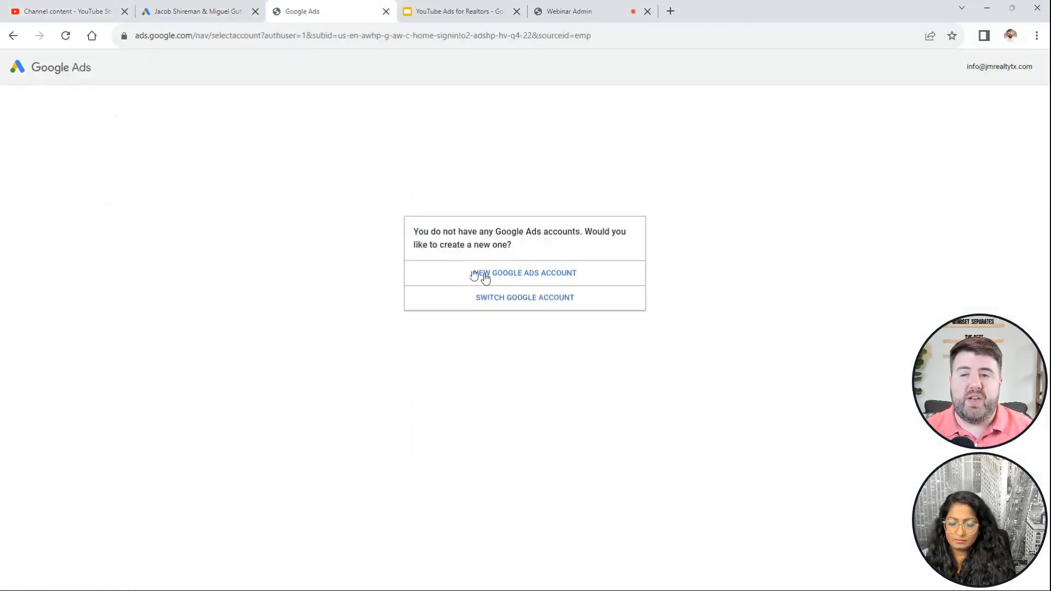
pyautogui.click(534, 276)
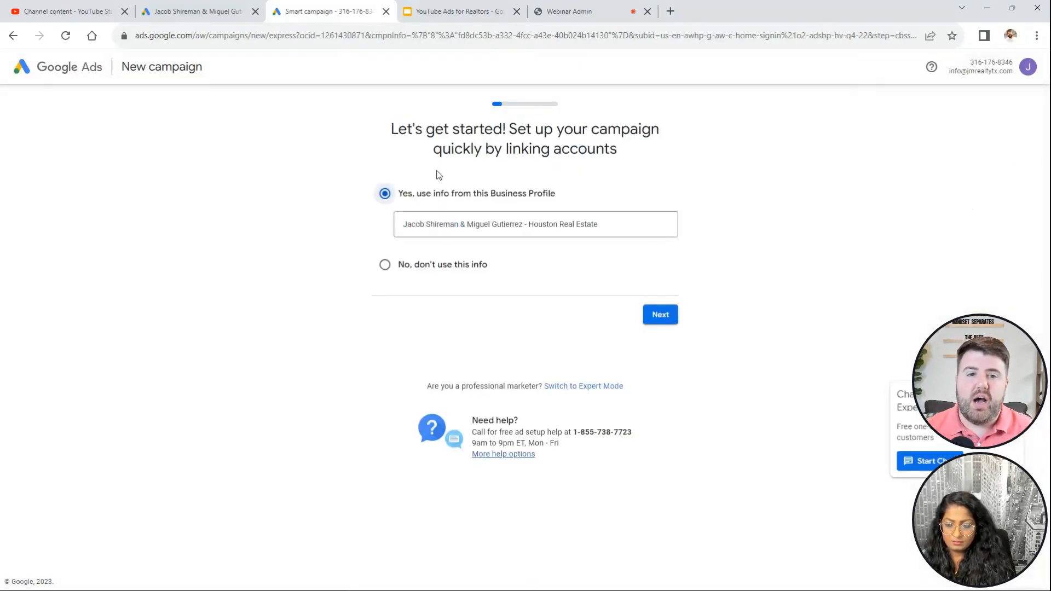
# Base the new account's campaign on the Houston Real Estate Business Profile
pyautogui.click(563, 228)
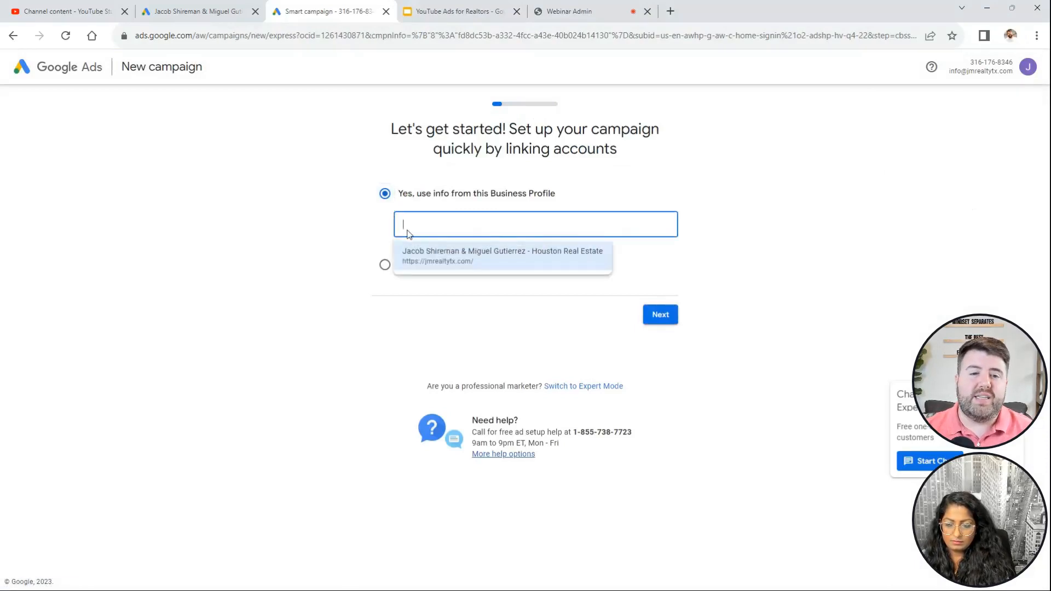
pyautogui.click(425, 256)
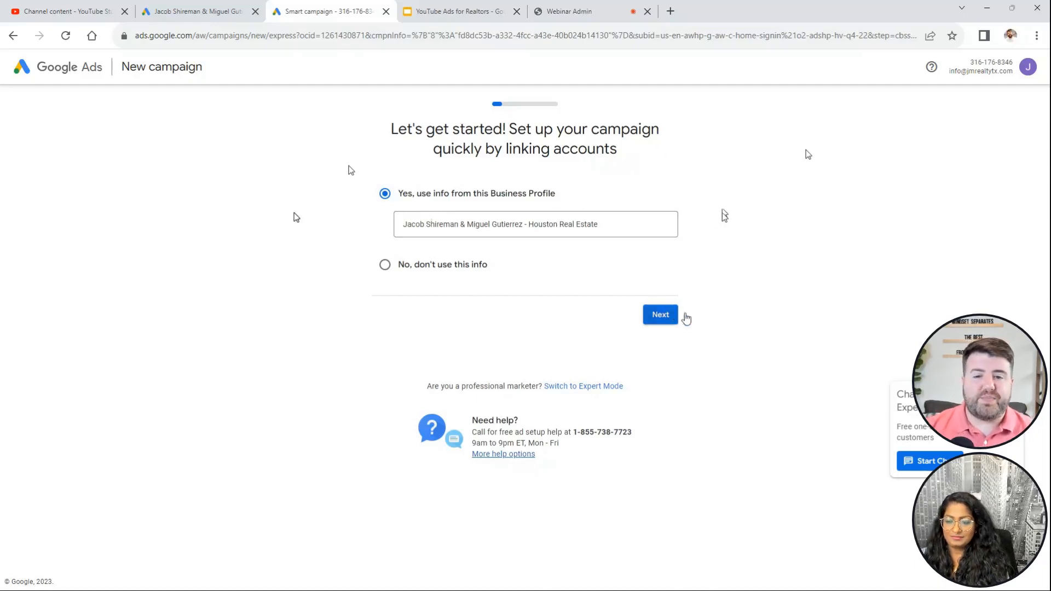
pyautogui.click(684, 316)
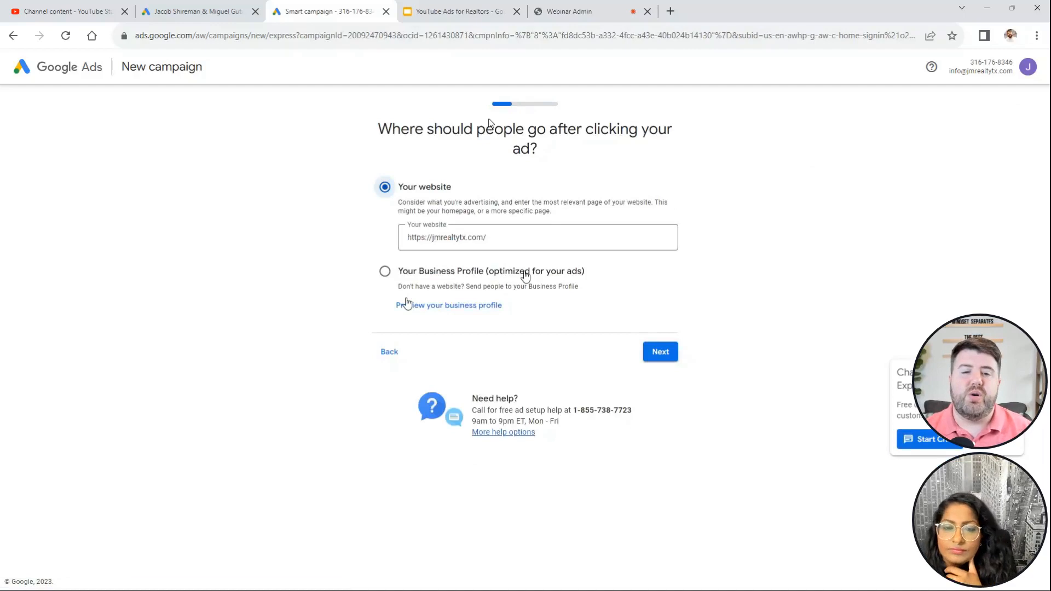
# Send ad clicks to the Business Profile and continue past the profile preview
pyautogui.click(526, 276)
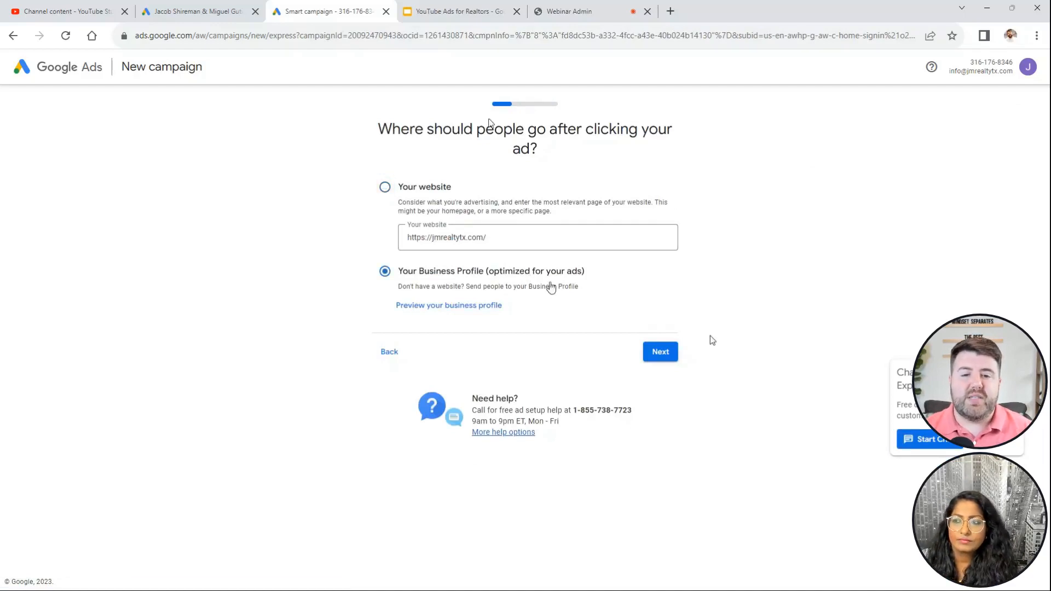
pyautogui.click(669, 355)
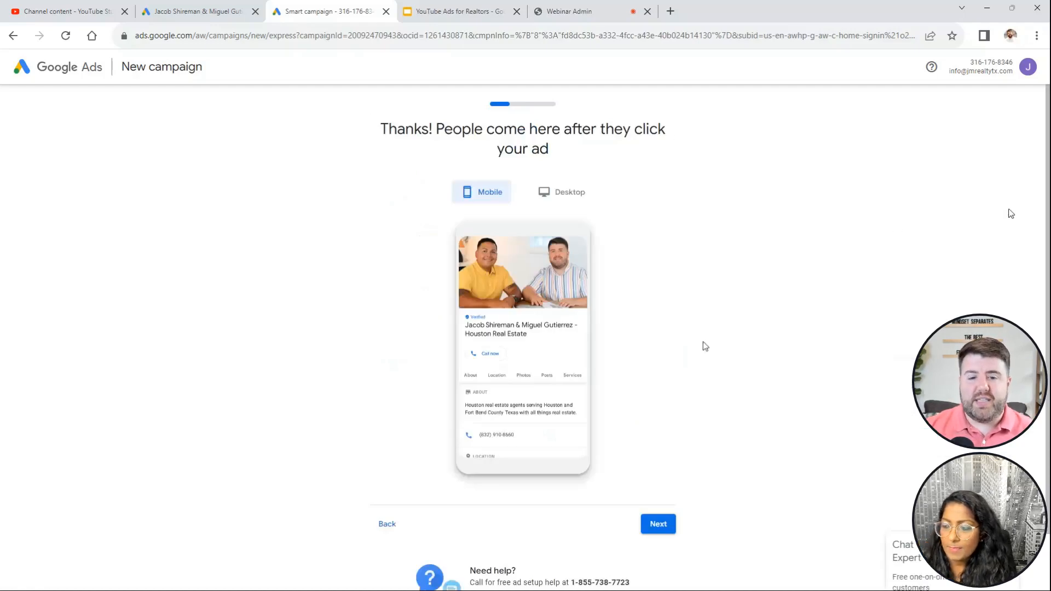
pyautogui.click(666, 521)
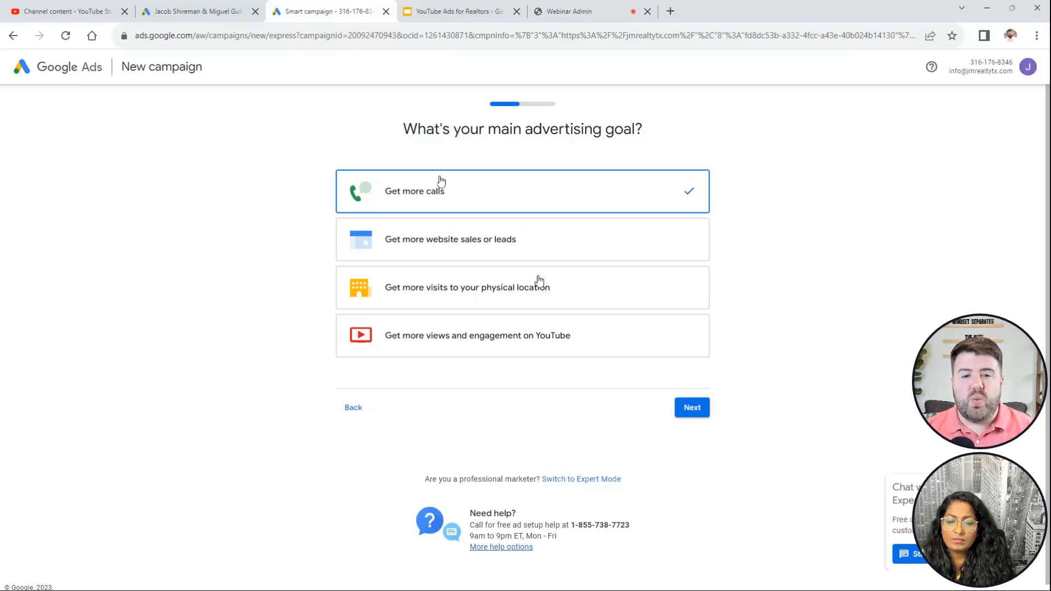
# Choose 'Get more views and engagement on YouTube' as the main advertising goal
pyautogui.click(448, 337)
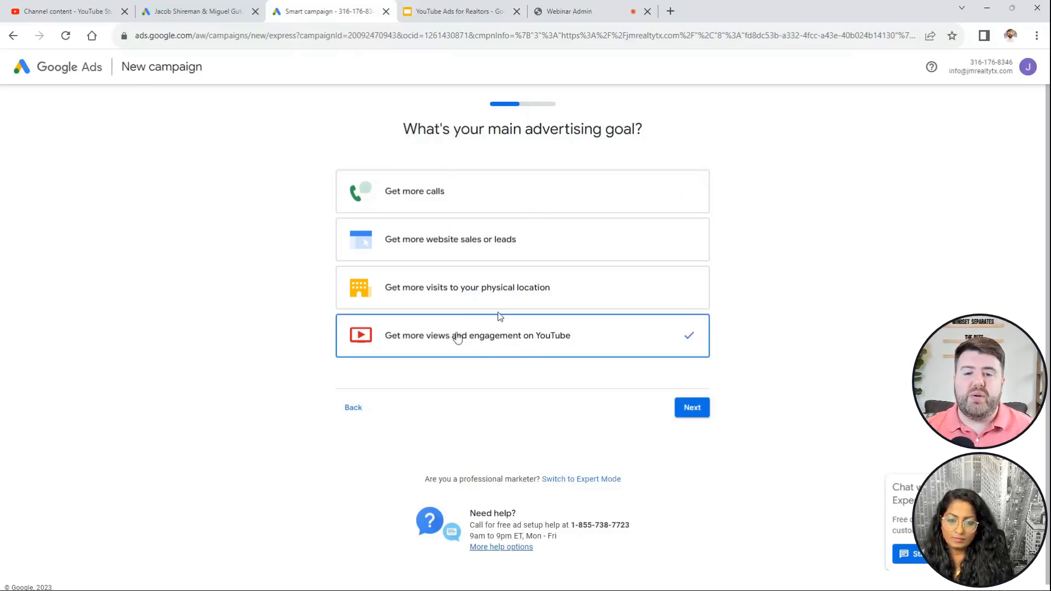
pyautogui.click(704, 412)
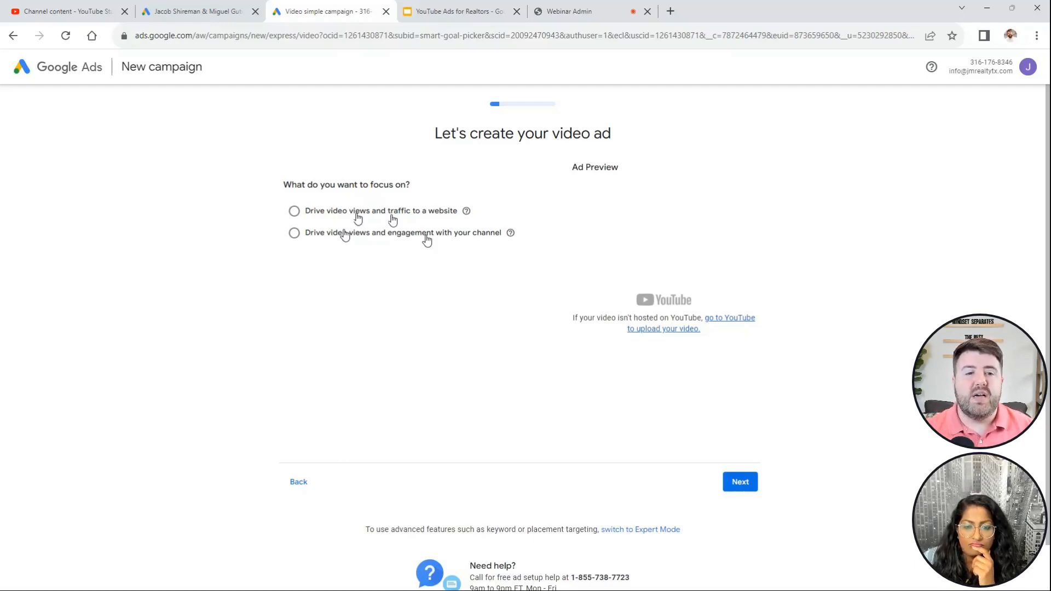
# Set the video ad focus to driving video views and traffic to a website
pyautogui.click(342, 211)
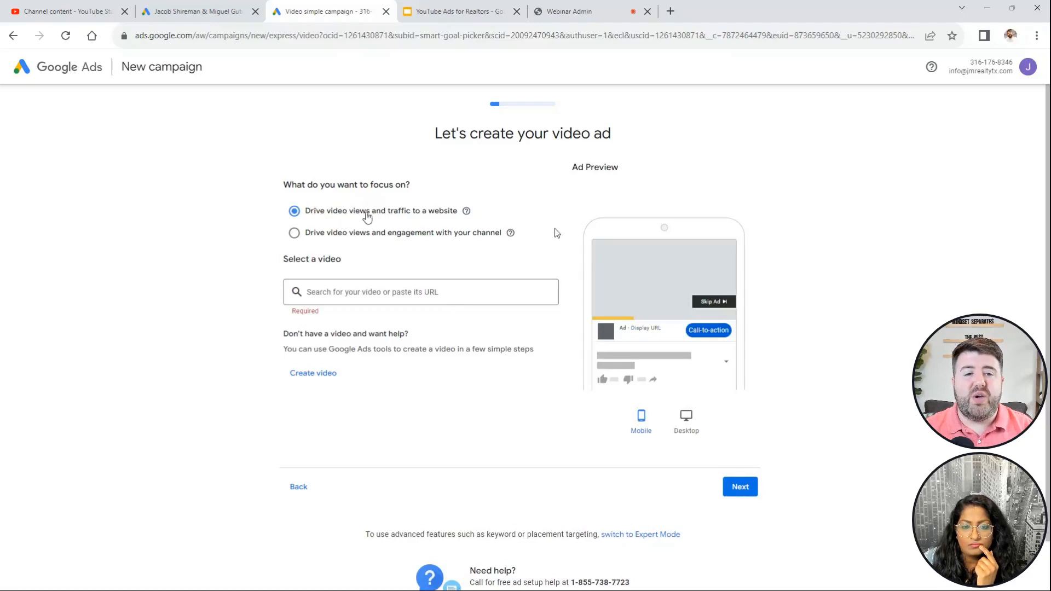
pyautogui.click(418, 290)
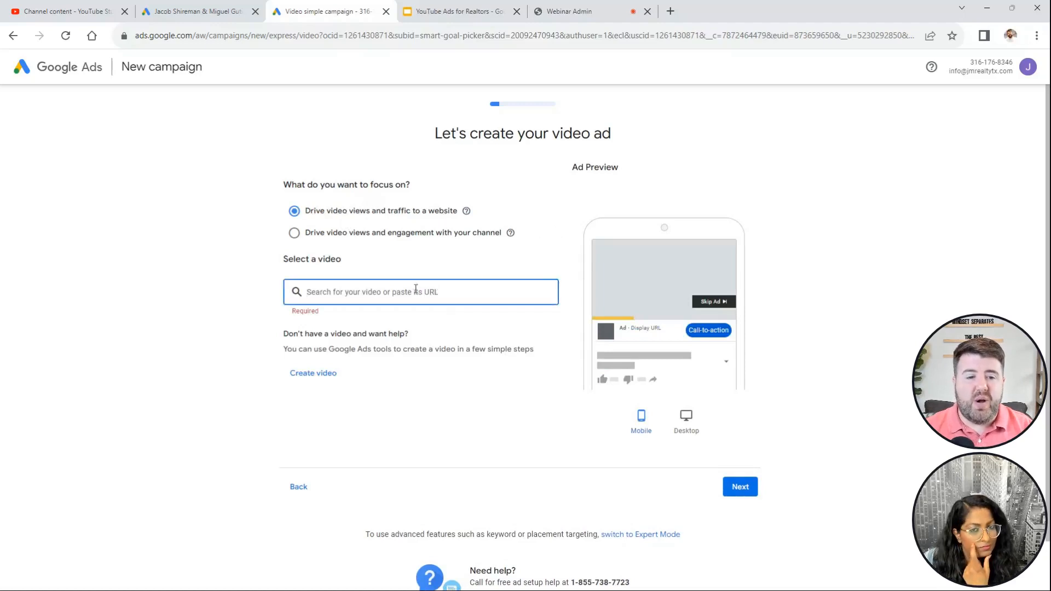
pyautogui.click(96, 9)
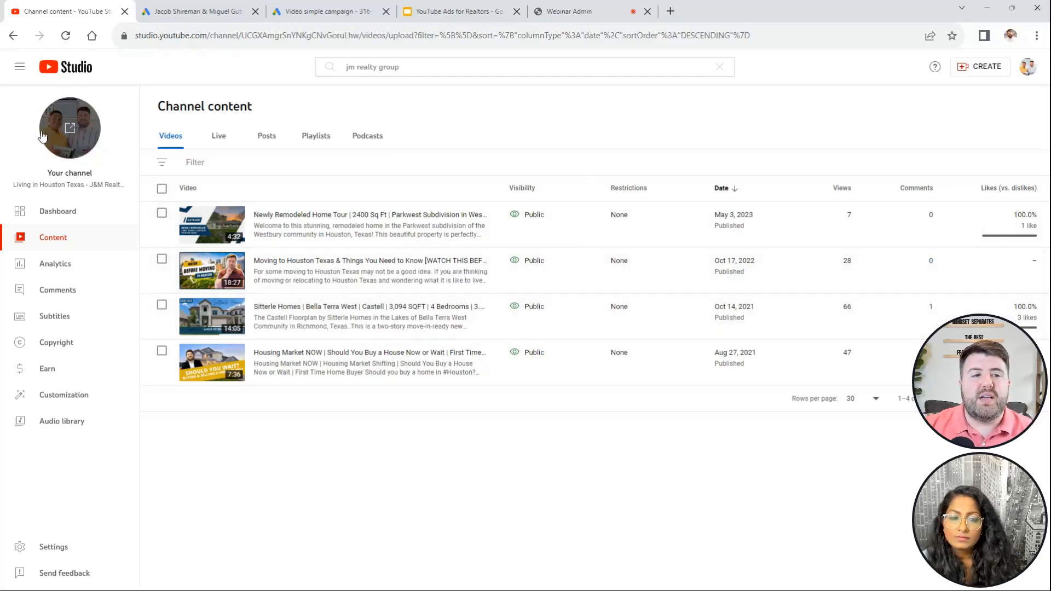
# Copy the shareable link of the 'Newly Remodeled Home Tour' video in YouTube Studio
pyautogui.click(1029, 68)
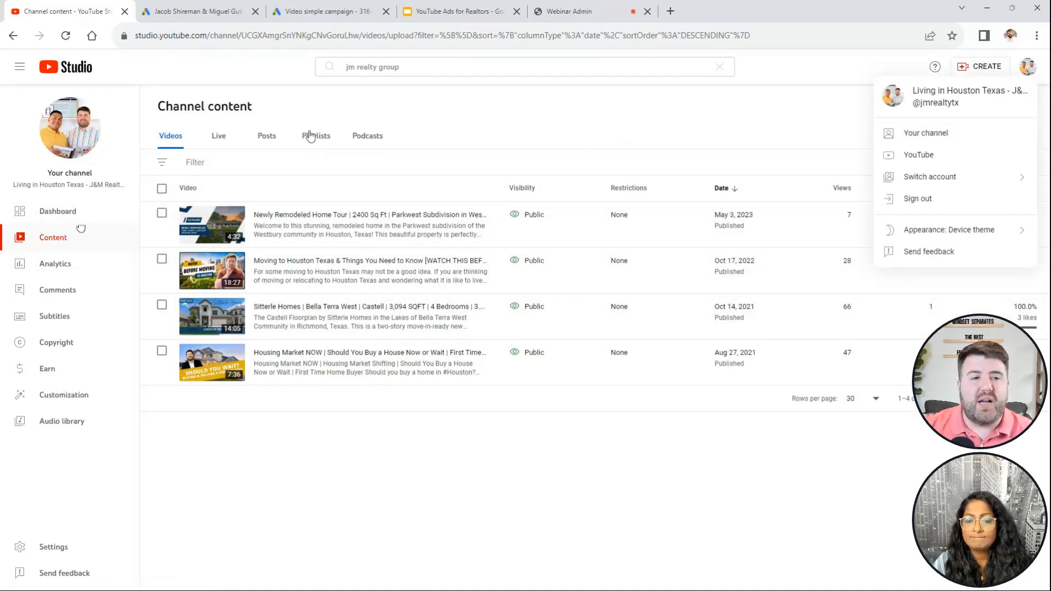
pyautogui.click(368, 111)
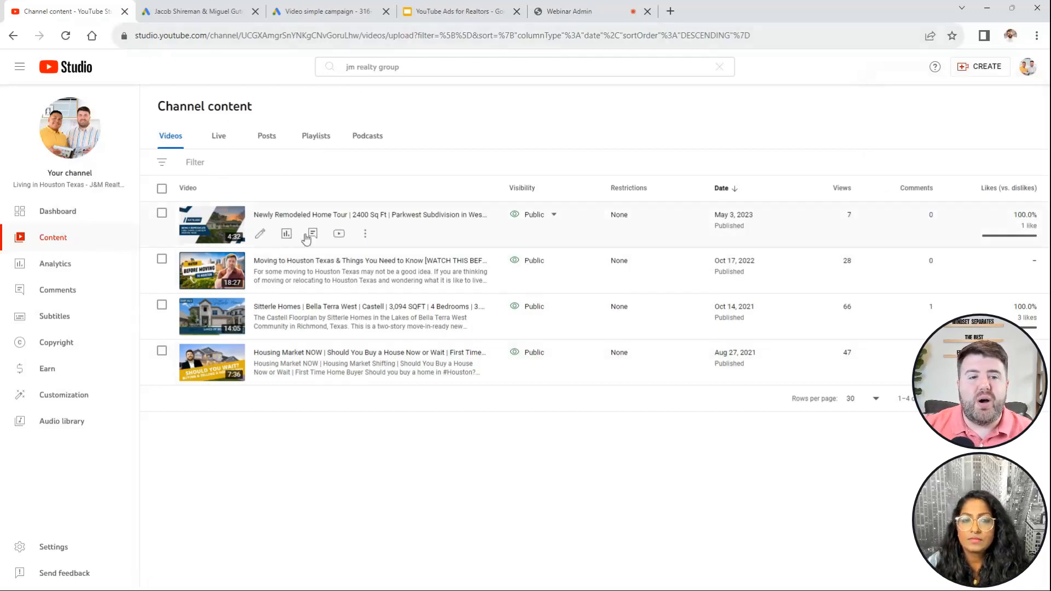
pyautogui.click(364, 235)
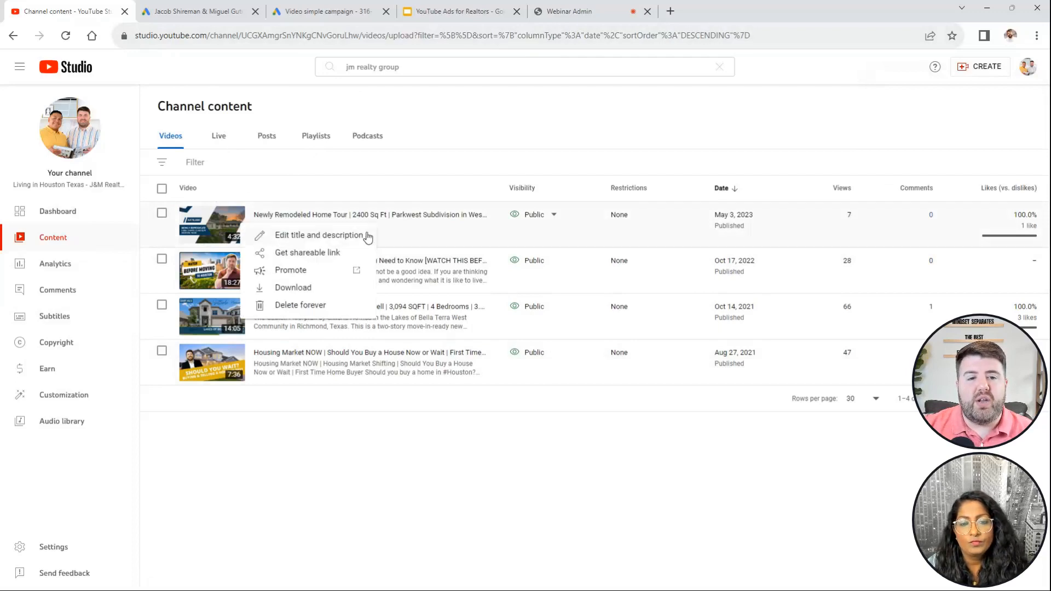
pyautogui.click(318, 256)
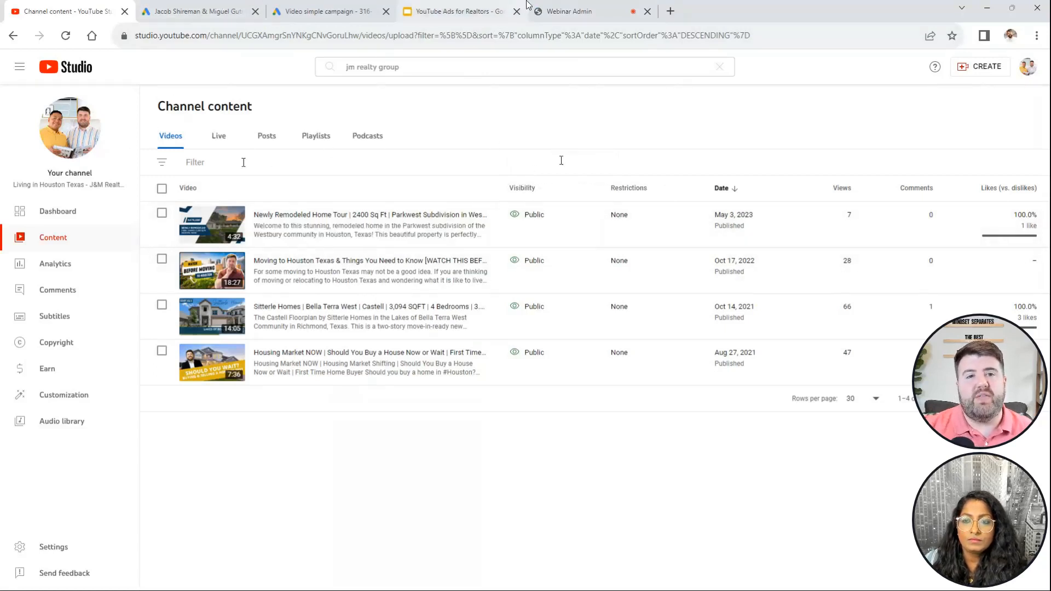
# Paste the link into the Google Ads video search and select the remodeled home tour video
pyautogui.click(324, 6)
pyautogui.hotkey('ctrl', 'v')
pyautogui.click(331, 332)
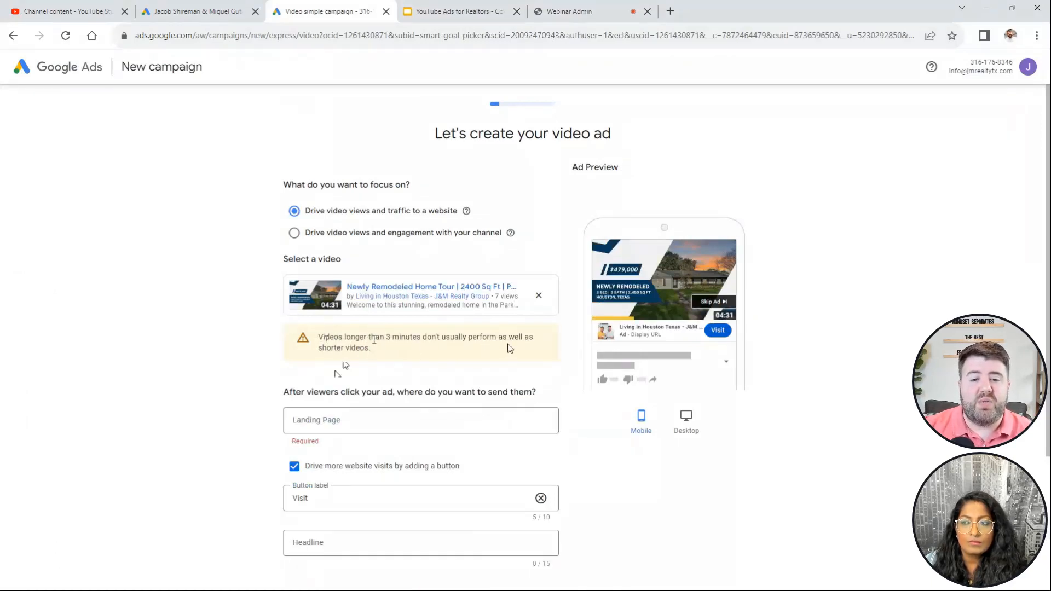
# Look over the ad form with the chosen video, then return to YouTube Studio's video list
pyautogui.scroll(-2, 232, 363)
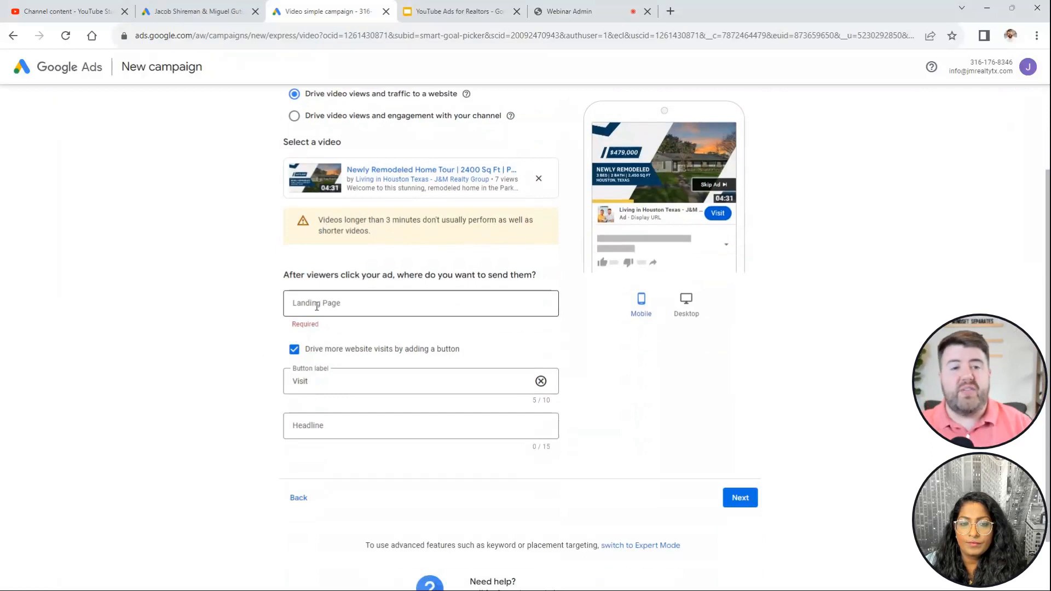
pyautogui.scroll(1, 399, 206)
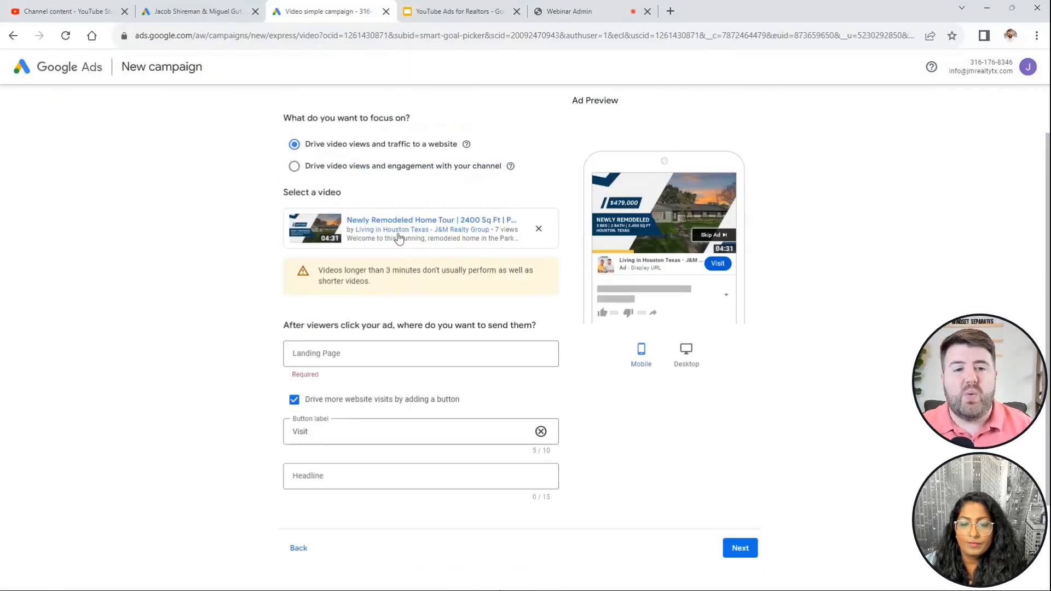
pyautogui.click(74, 11)
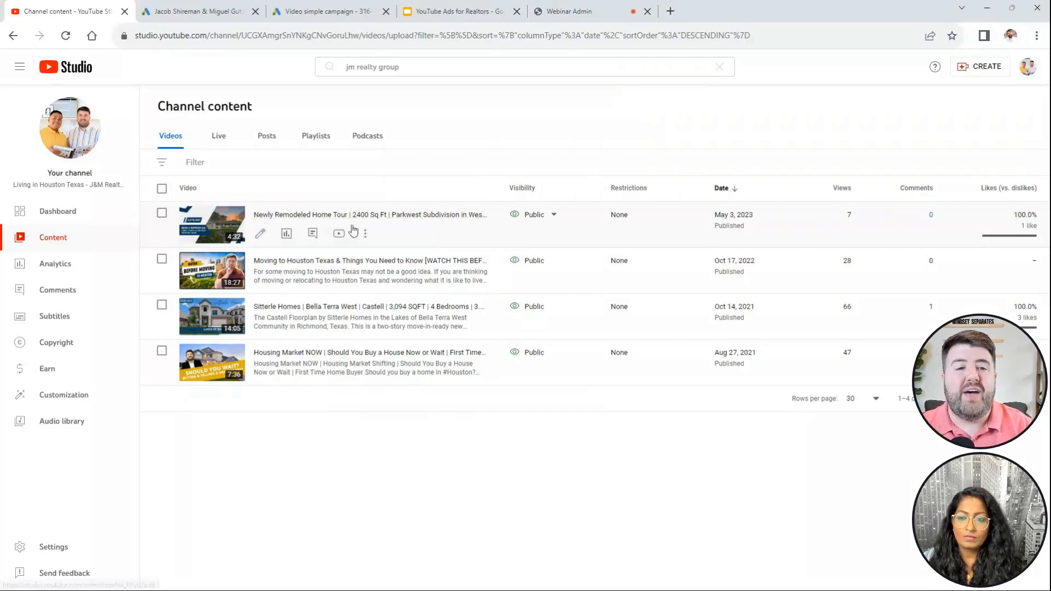
pyautogui.click(211, 7)
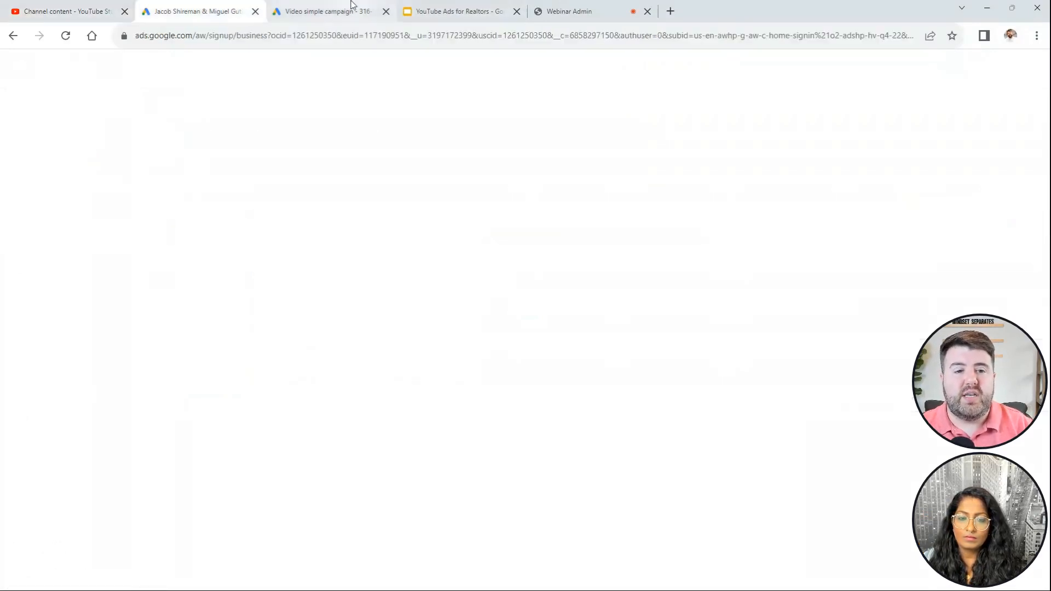
pyautogui.click(329, 10)
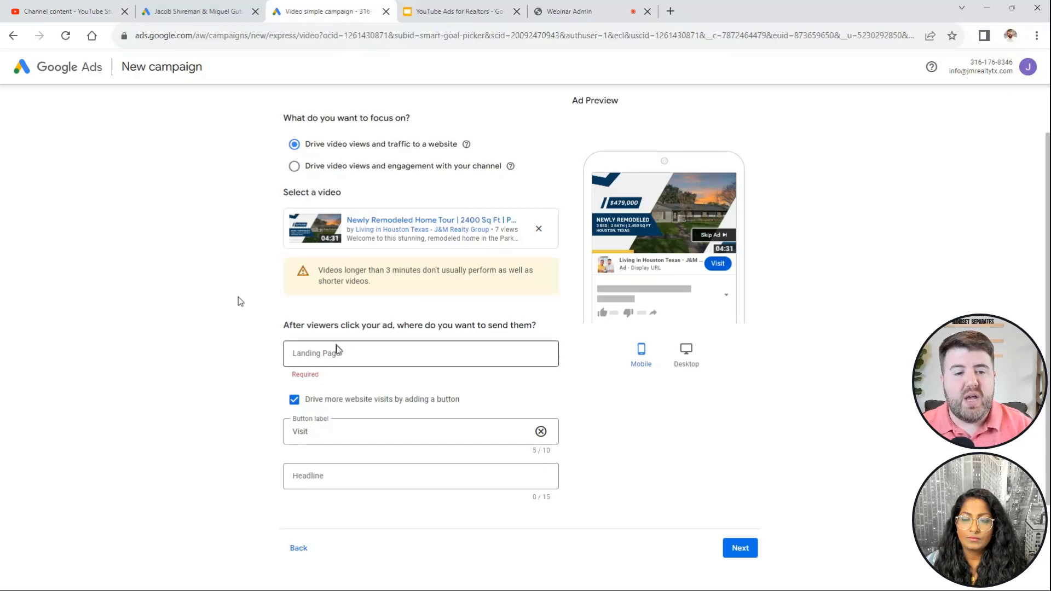
pyautogui.click(338, 355)
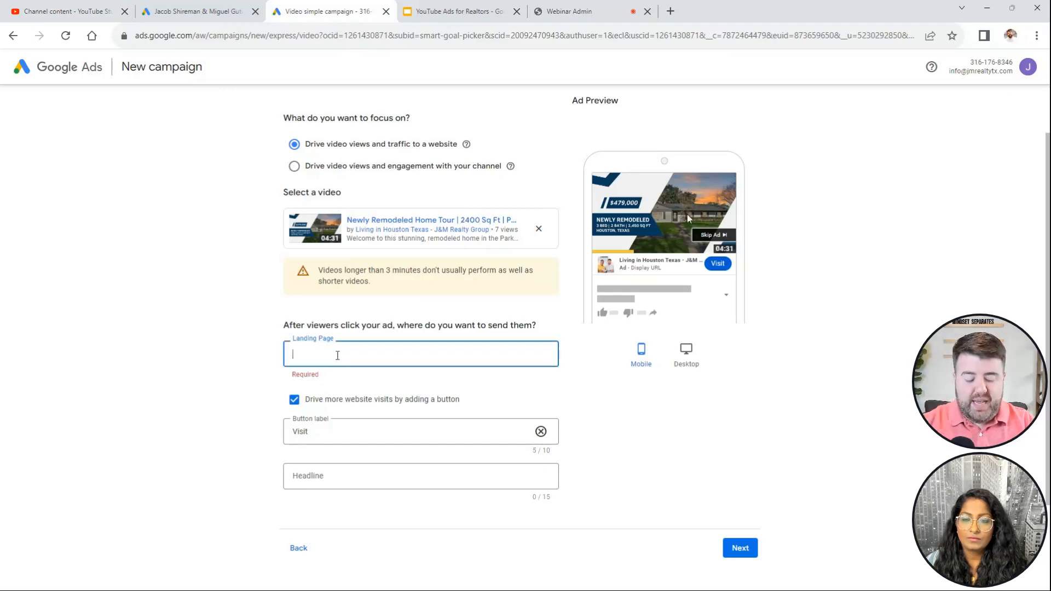
pyautogui.write('https://')
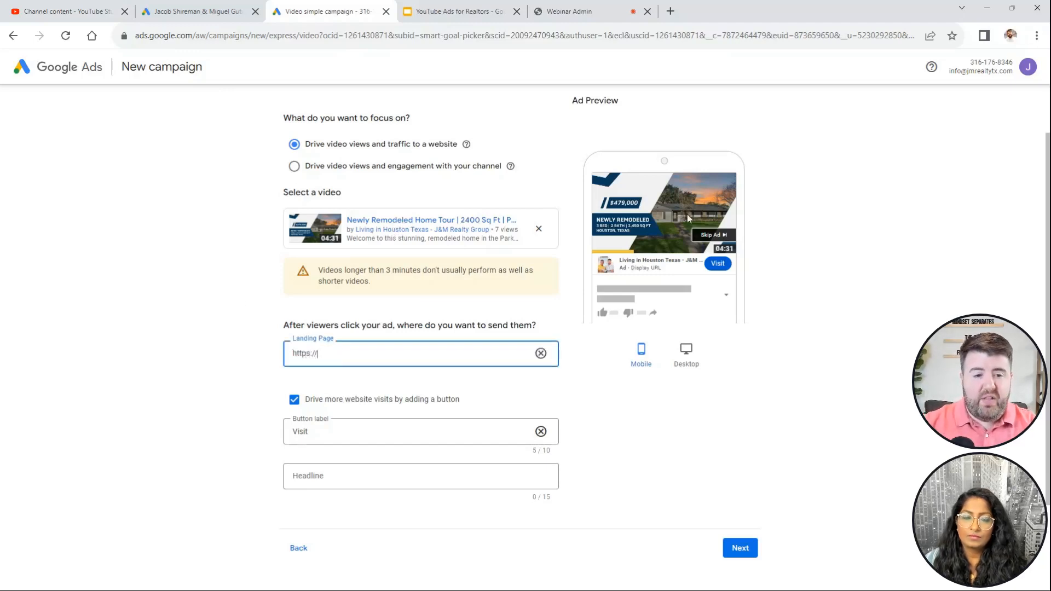
pyautogui.write('jmrealty')
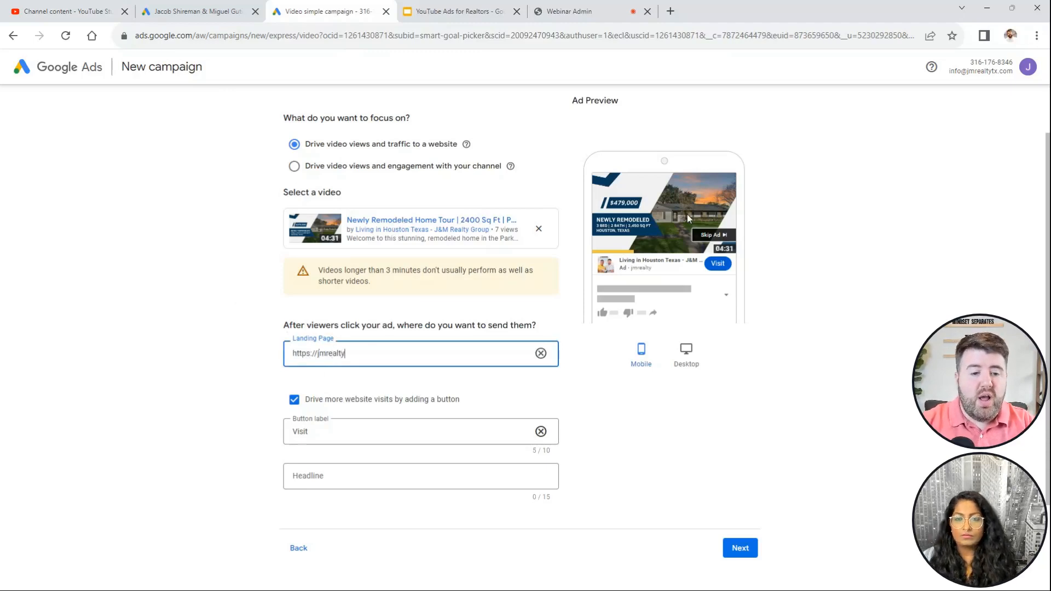
pyautogui.write('tx.com/buyer')
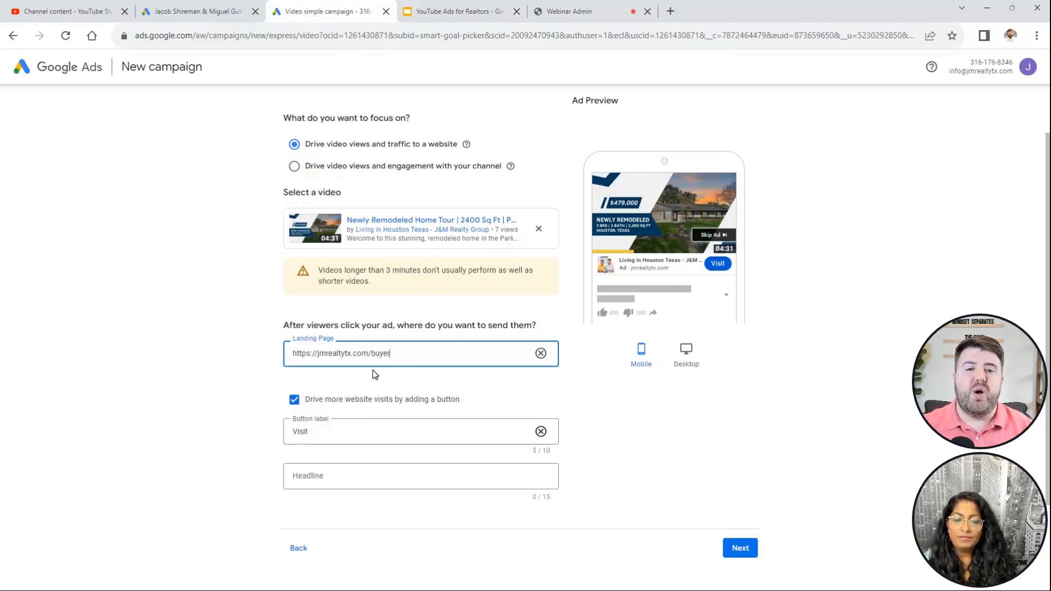
# Change the ad's button label from Visit to Learn More
pyautogui.scroll(-2, 356, 367)
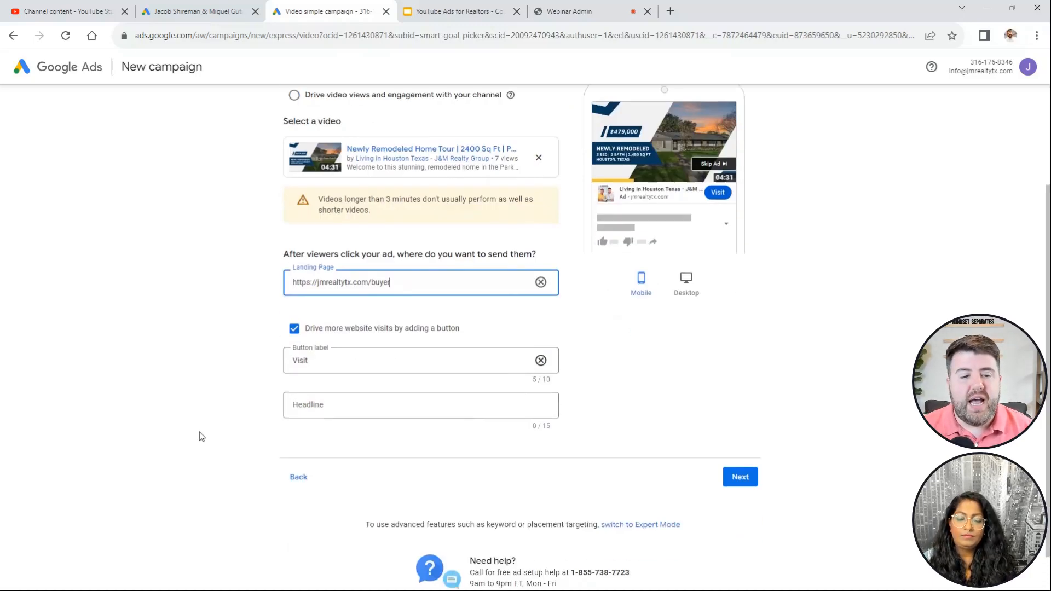
pyautogui.click(333, 348)
pyautogui.press('BackSpace')
pyautogui.press('BackSpace')
pyautogui.press('BackSpace')
pyautogui.press('BackSpace')
pyautogui.press('BackSpace')
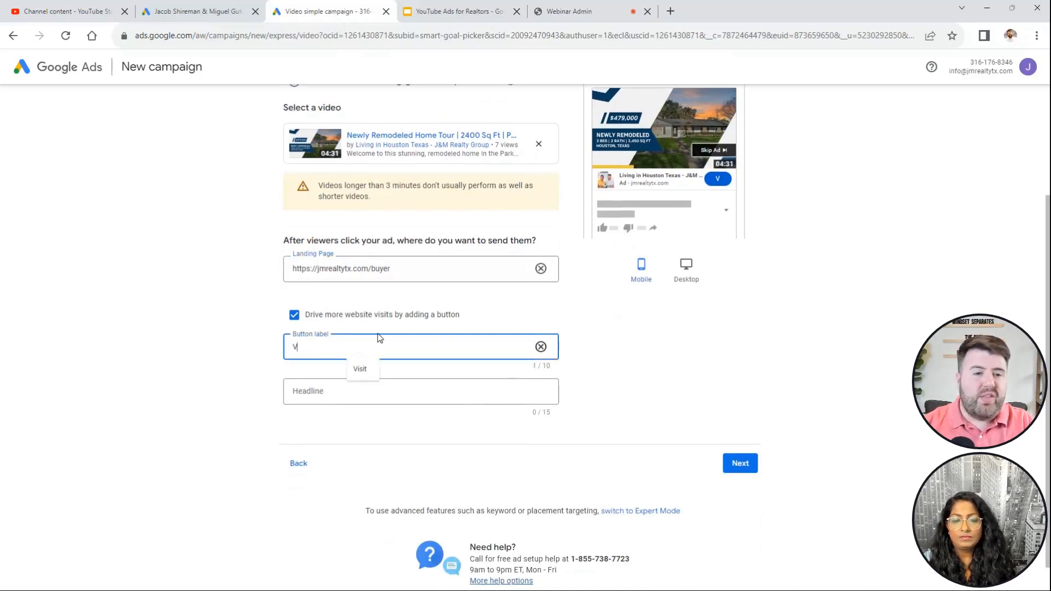
pyautogui.write('Learn More')
pyautogui.click(201, 319)
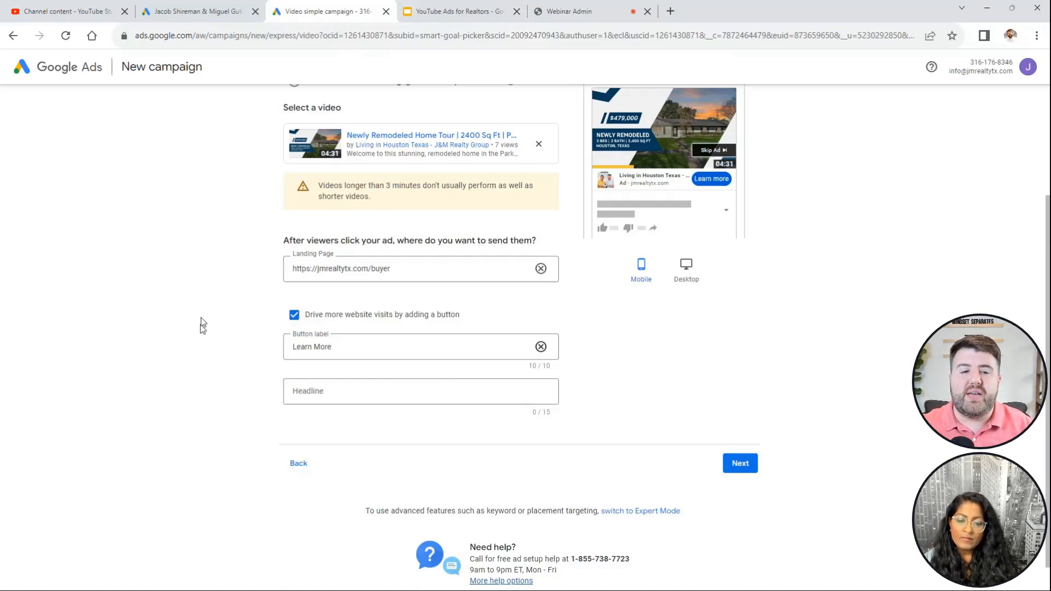
pyautogui.click(481, 391)
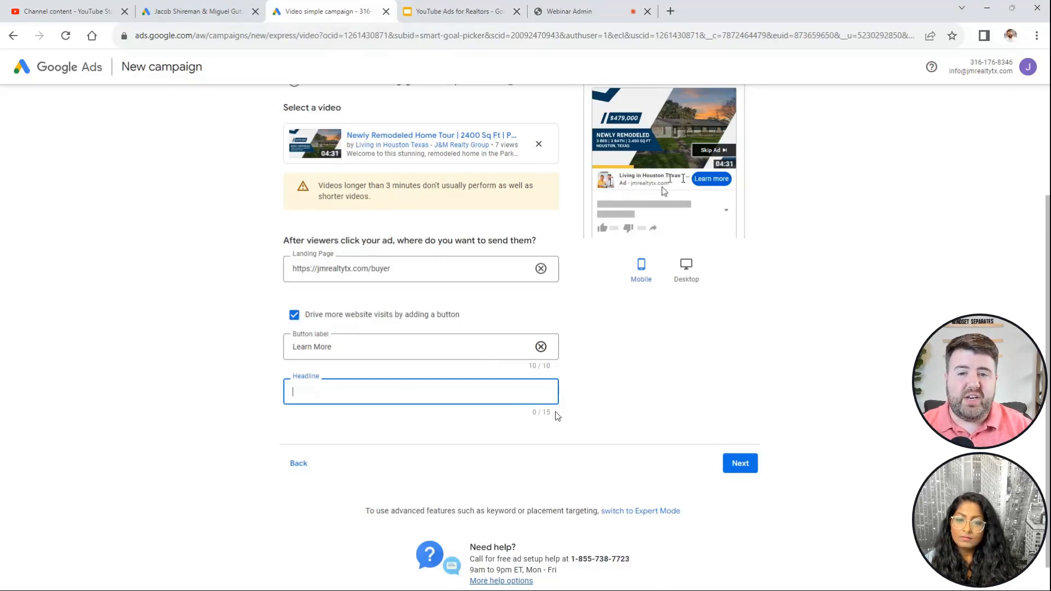
# Enter 'Houston Realtor' as the ad headline
pyautogui.write('Houston Homes')
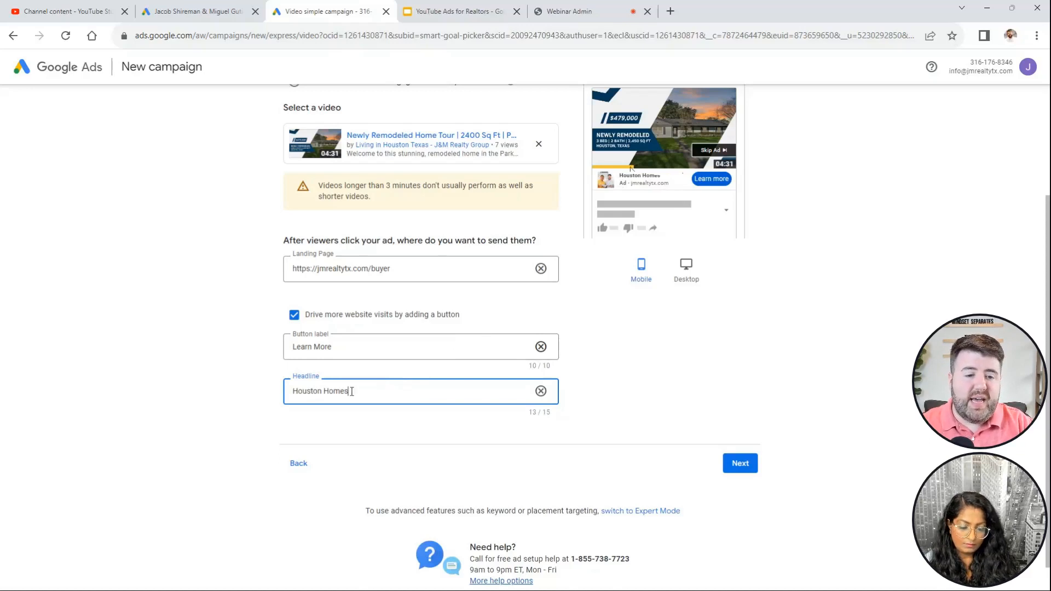
pyautogui.press('BackSpace')
pyautogui.press('BackSpace')
pyautogui.press('BackSpace')
pyautogui.write('Realtor')
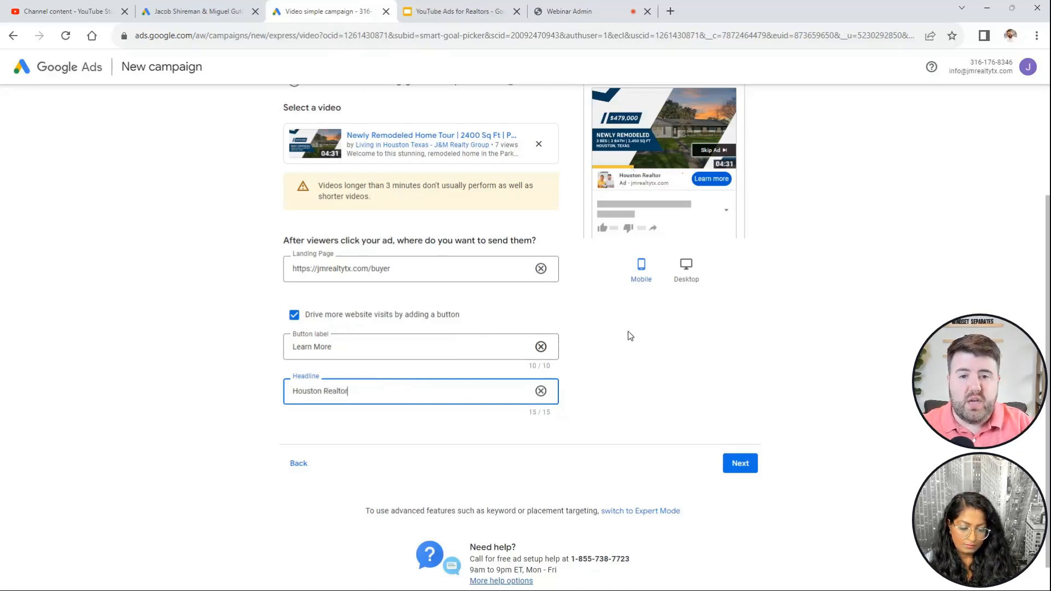
pyautogui.click(850, 352)
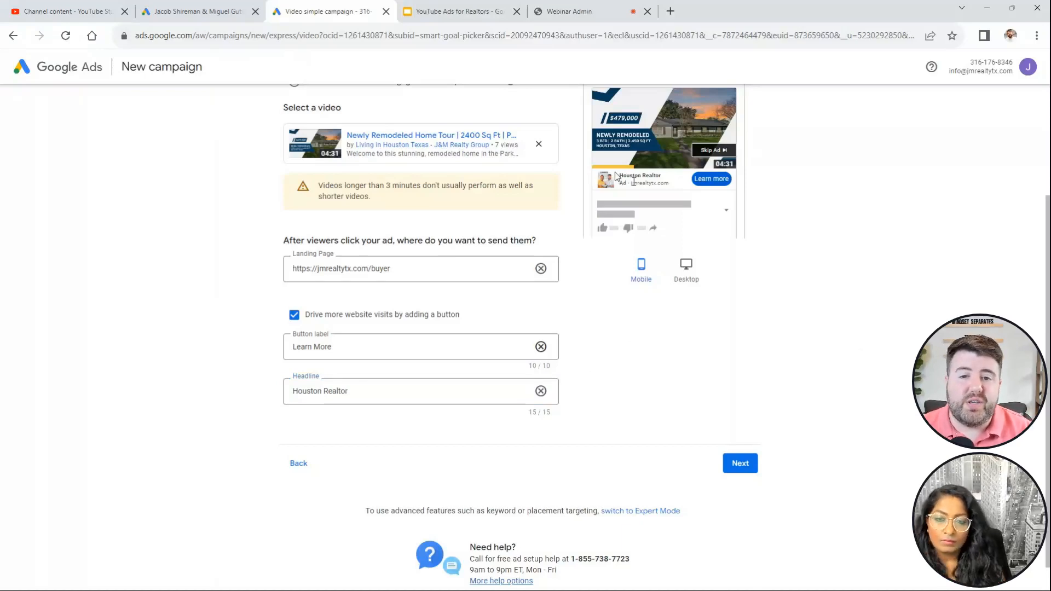
# Rework the headline, settling on 'Houston Realtor', and continue to locations and languages
pyautogui.click(359, 391)
pyautogui.moveTo(359, 391); pyautogui.dragTo(229, 428)
pyautogui.write('Jacob Shireman')
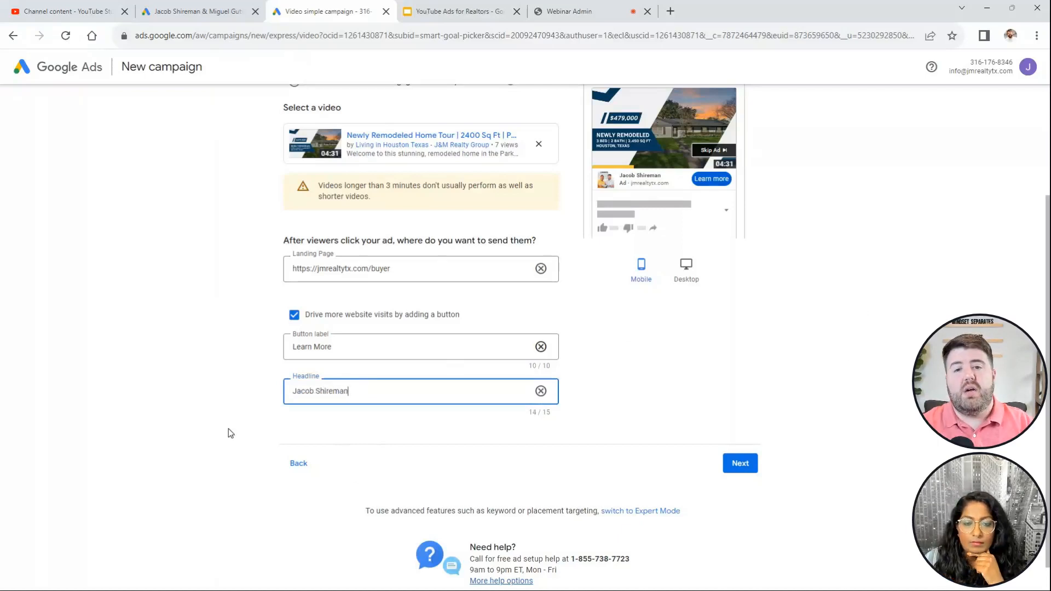
pyautogui.moveTo(350, 391); pyautogui.dragTo(264, 391)
pyautogui.write('Houston Relator')
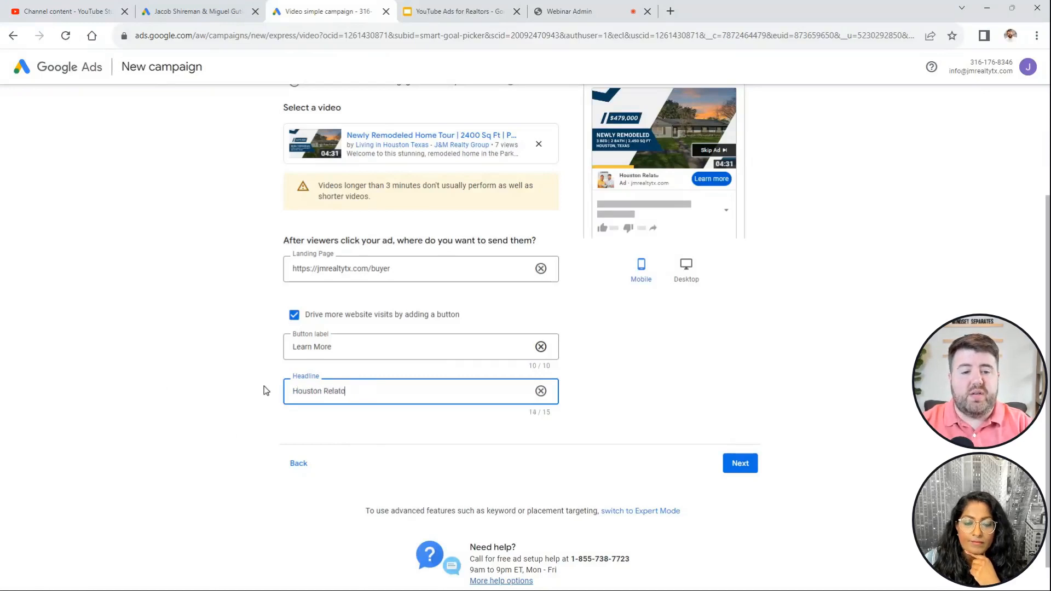
pyautogui.press('BackSpace')
pyautogui.press('BackSpace')
pyautogui.press('BackSpace')
pyautogui.press('BackSpace')
pyautogui.press('BackSpace')
pyautogui.write('altor')
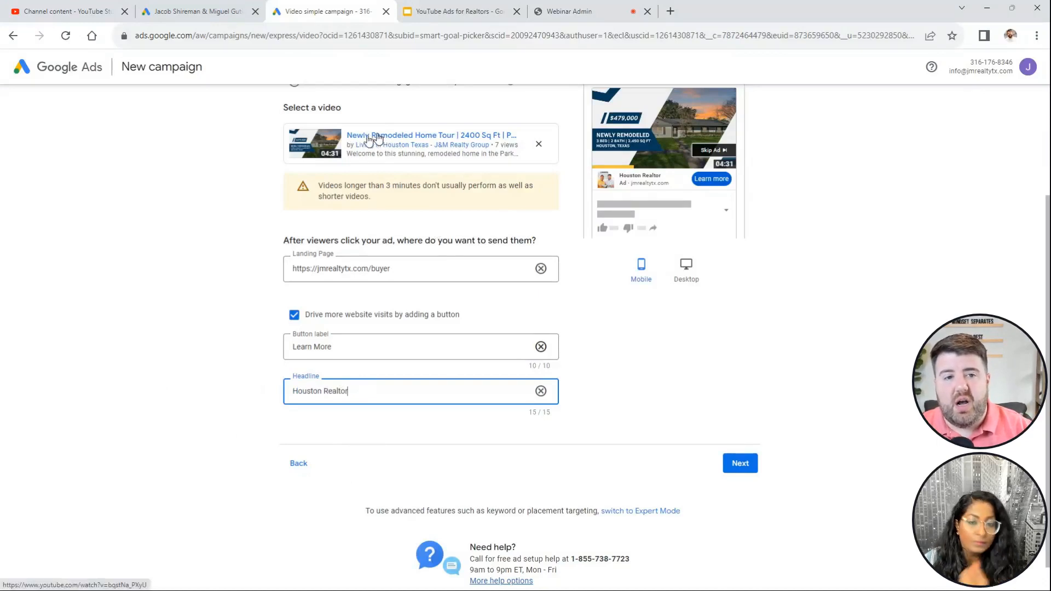
pyautogui.click(635, 416)
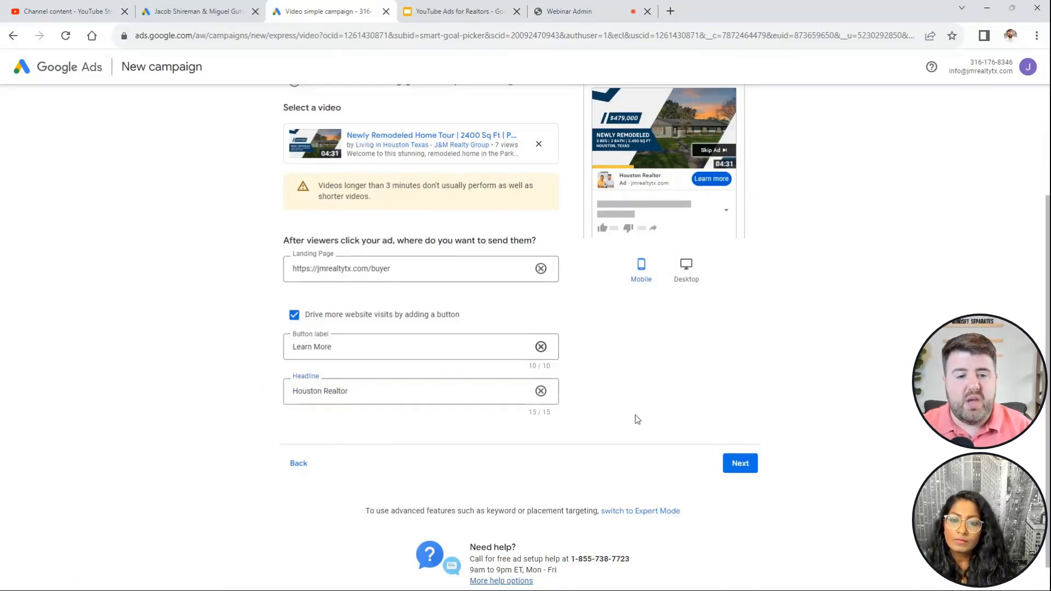
pyautogui.click(736, 464)
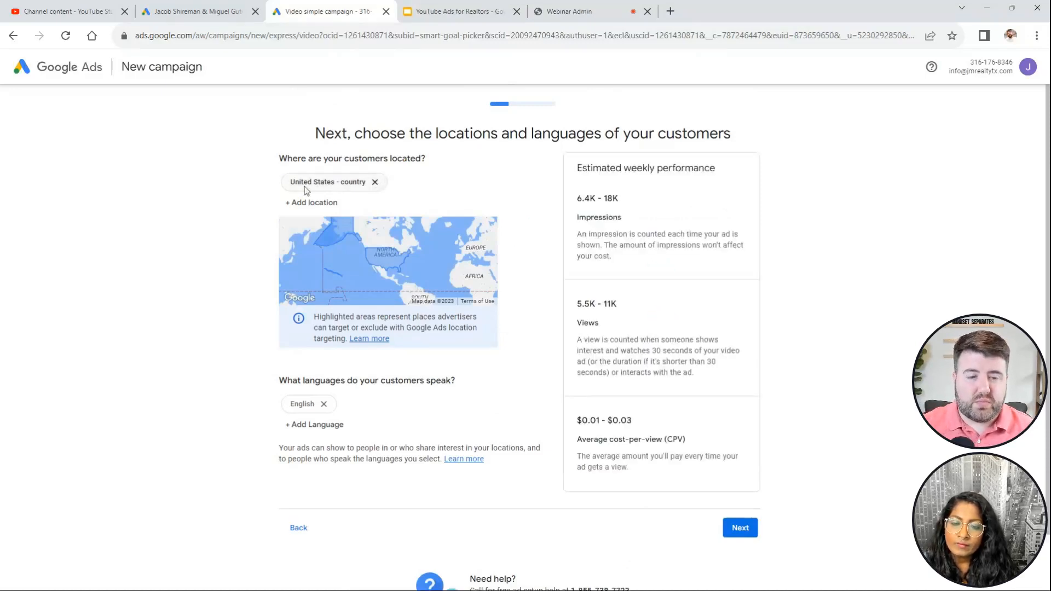
# Replace the United States location with Harris County, Texas and Fort Bend County, Texas
pyautogui.click(374, 187)
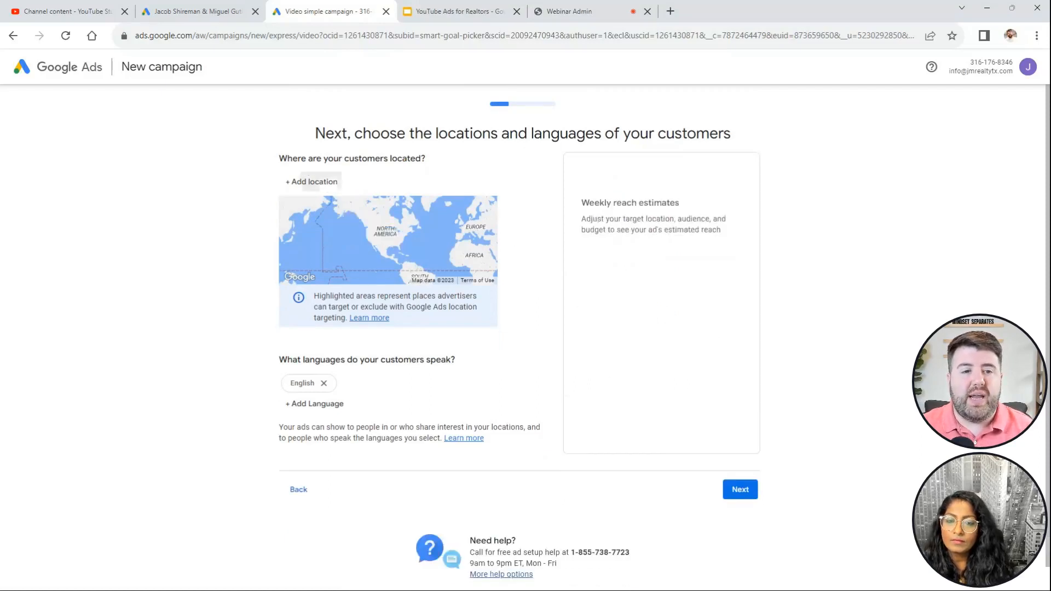
pyautogui.click(309, 180)
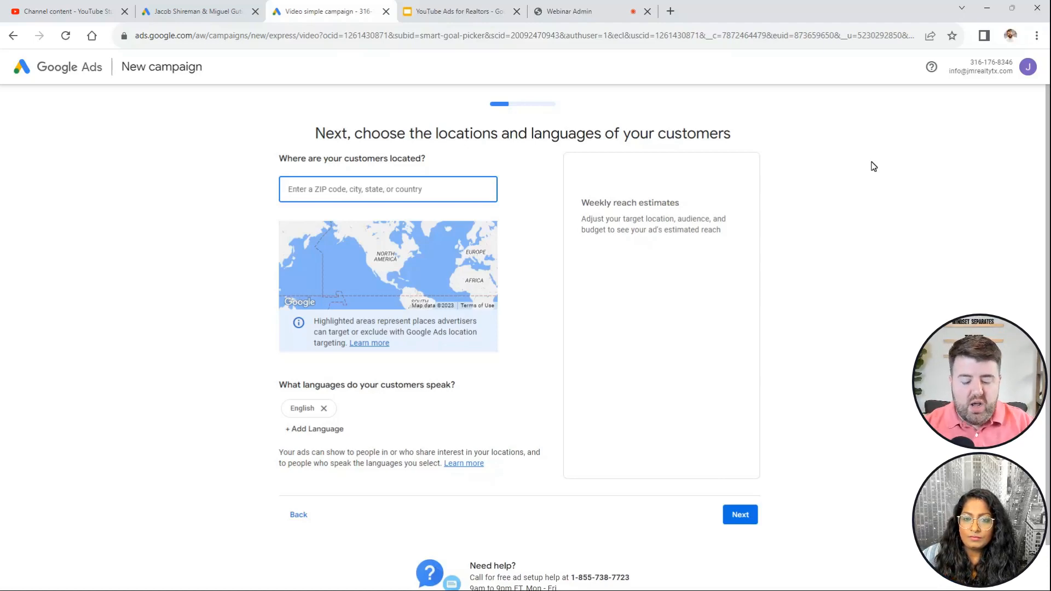
pyautogui.write('harris')
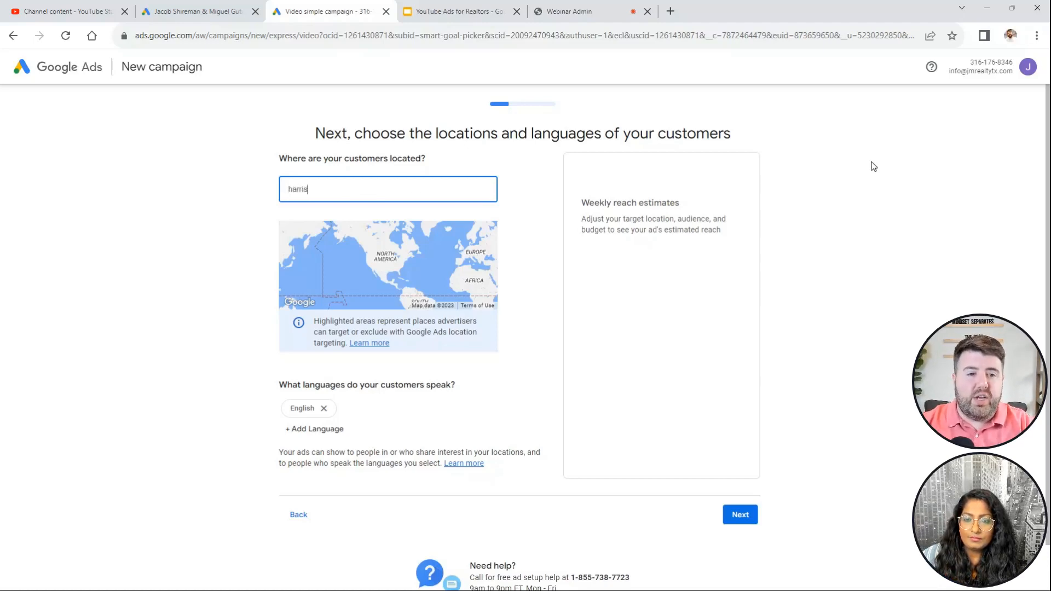
pyautogui.write(' county')
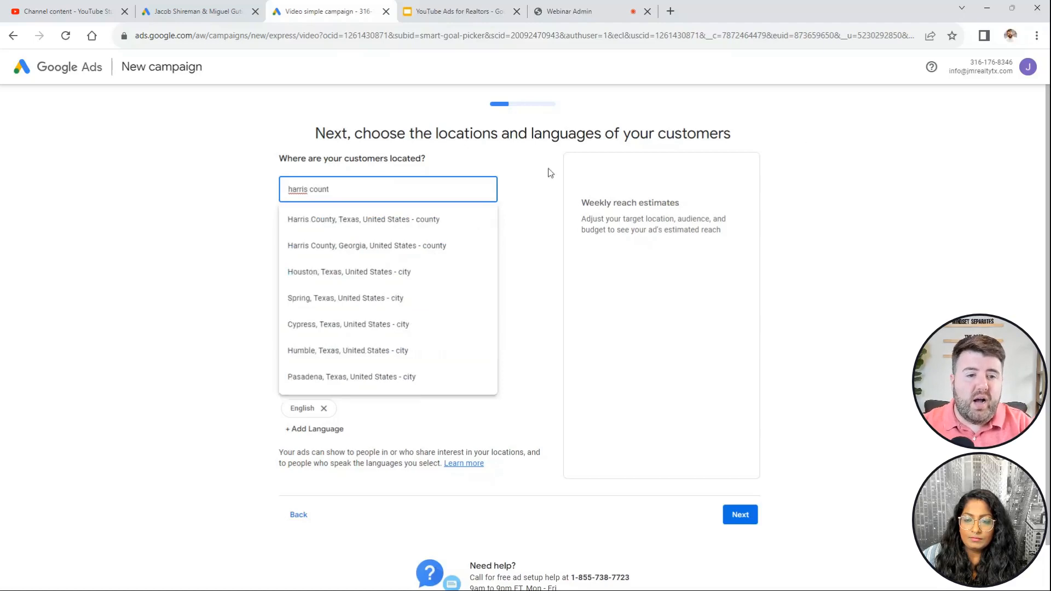
pyautogui.click(389, 217)
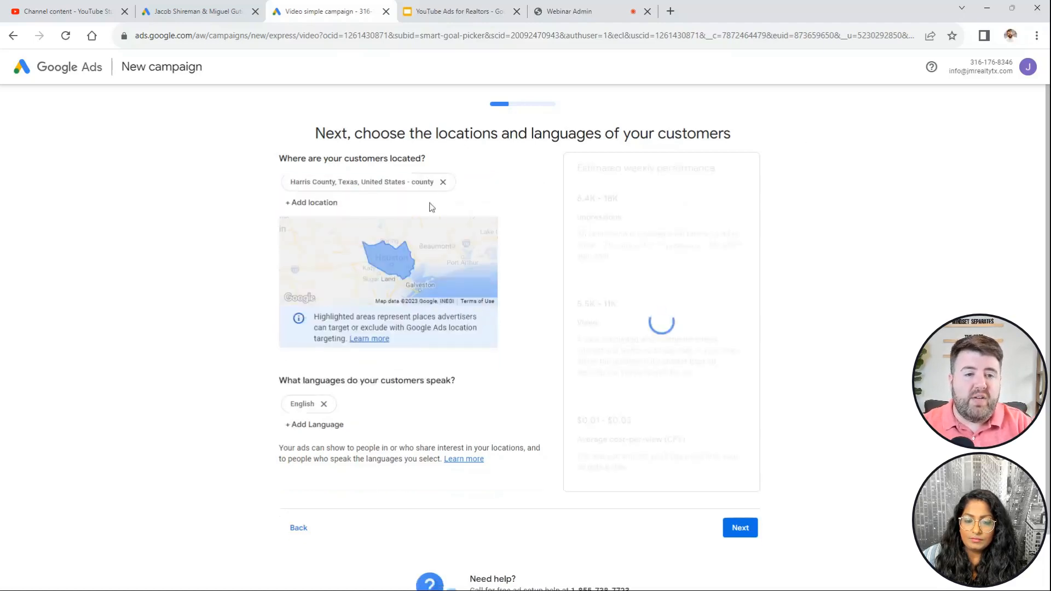
pyautogui.click(315, 203)
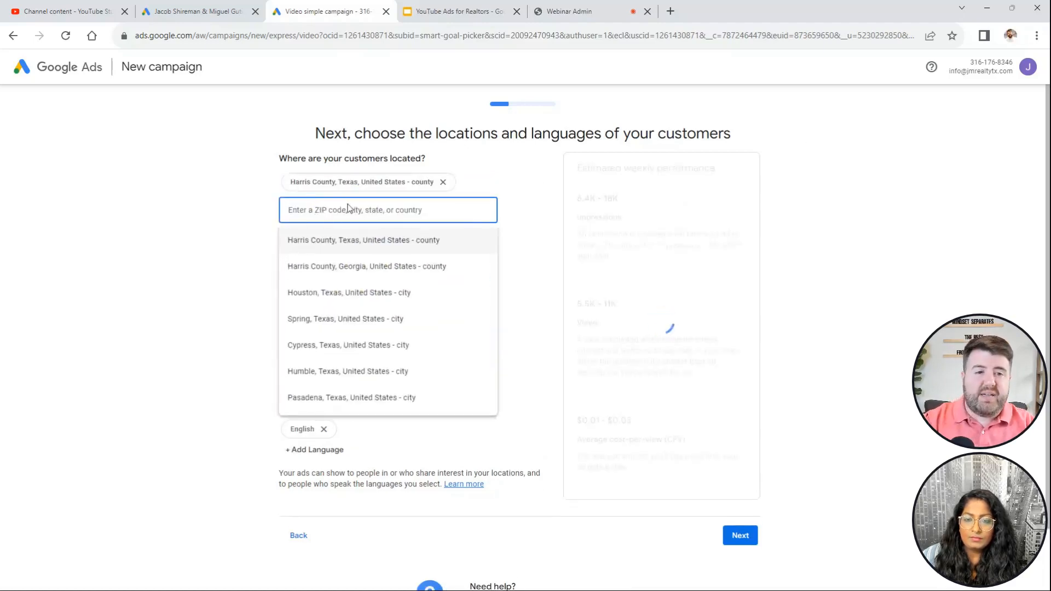
pyautogui.write('Fort Bend')
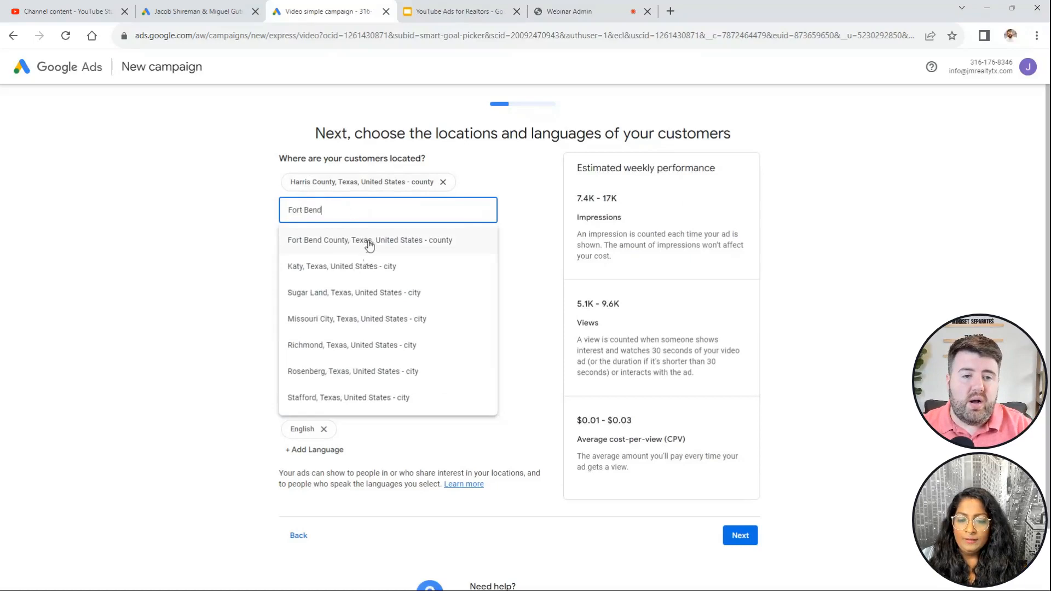
pyautogui.click(405, 242)
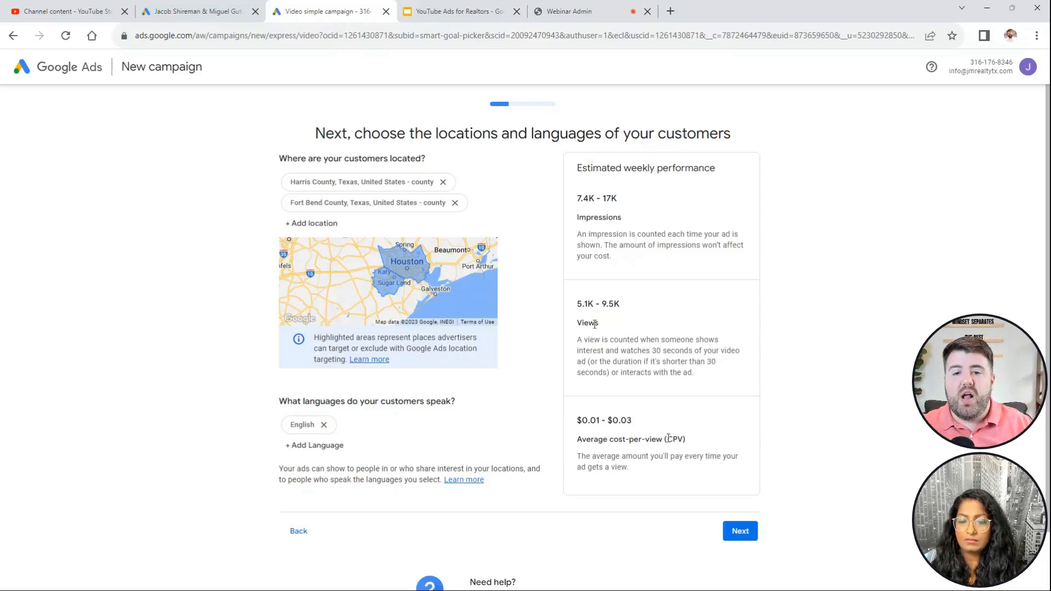
pyautogui.moveTo(578, 340); pyautogui.dragTo(669, 340)
pyautogui.click(723, 369)
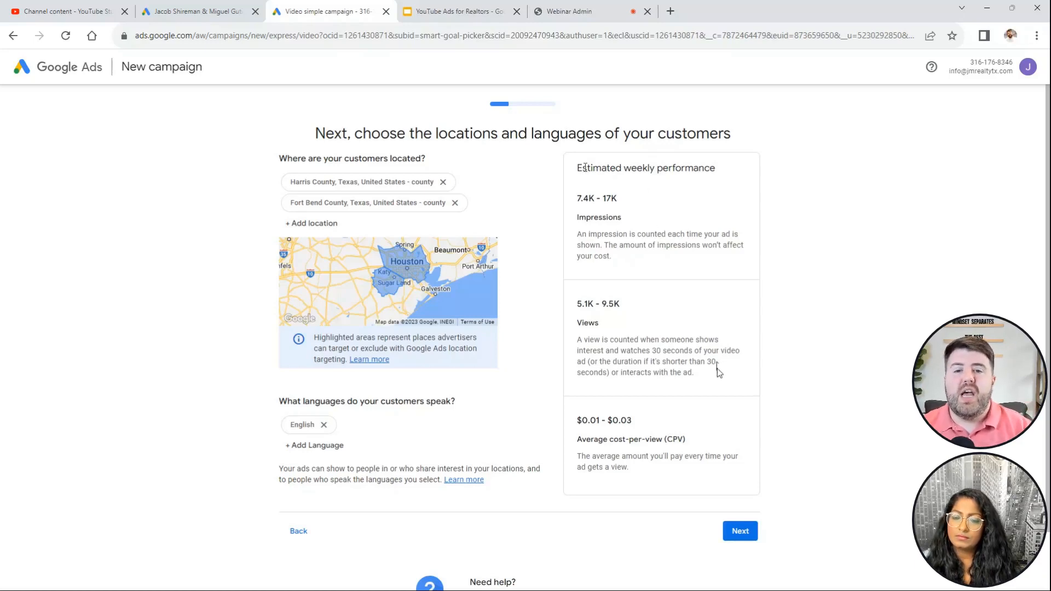
pyautogui.moveTo(631, 259); pyautogui.dragTo(569, 200)
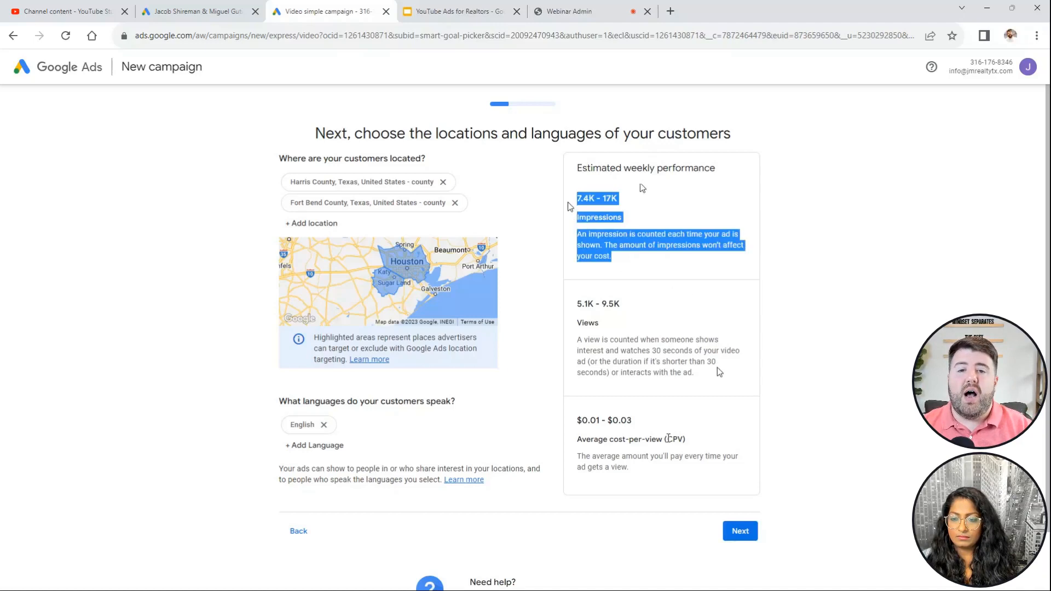
pyautogui.click(641, 256)
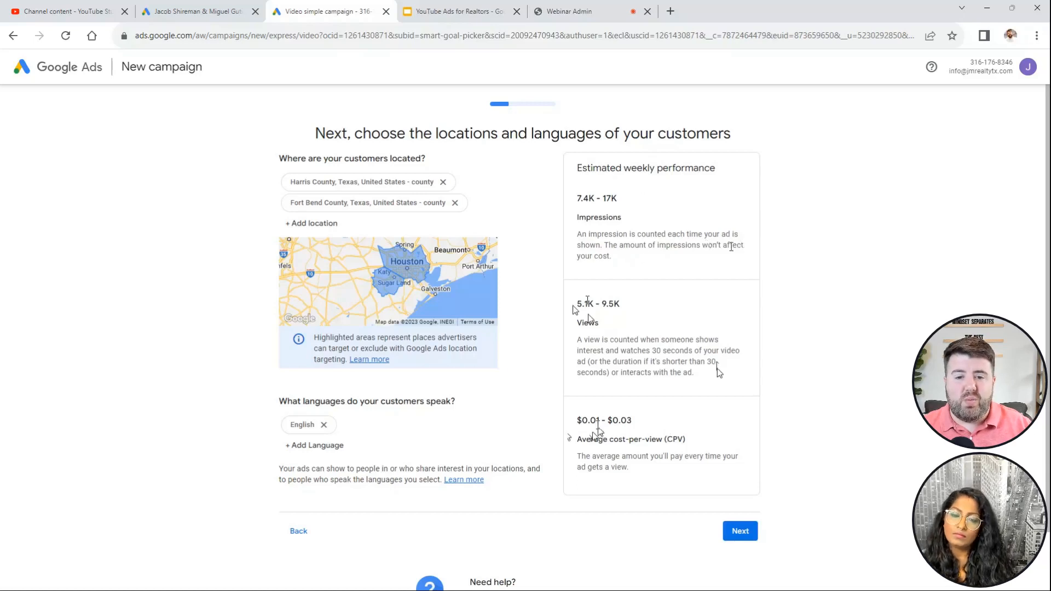
pyautogui.moveTo(577, 304); pyautogui.dragTo(597, 303)
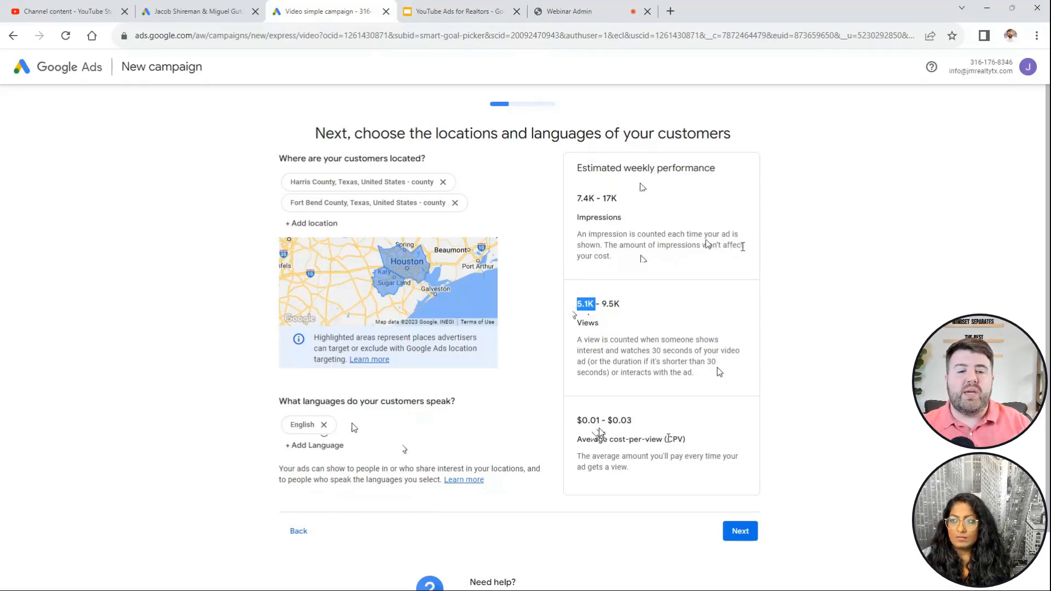
# Keep the two Texas counties and English, and continue to the demographics step
pyautogui.click(804, 365)
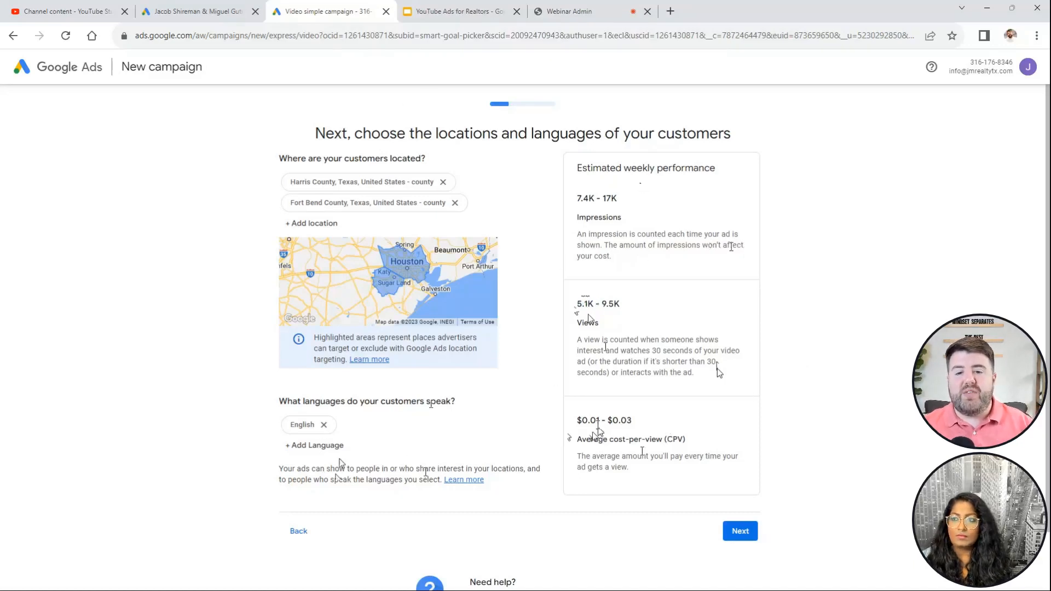
pyautogui.click(740, 532)
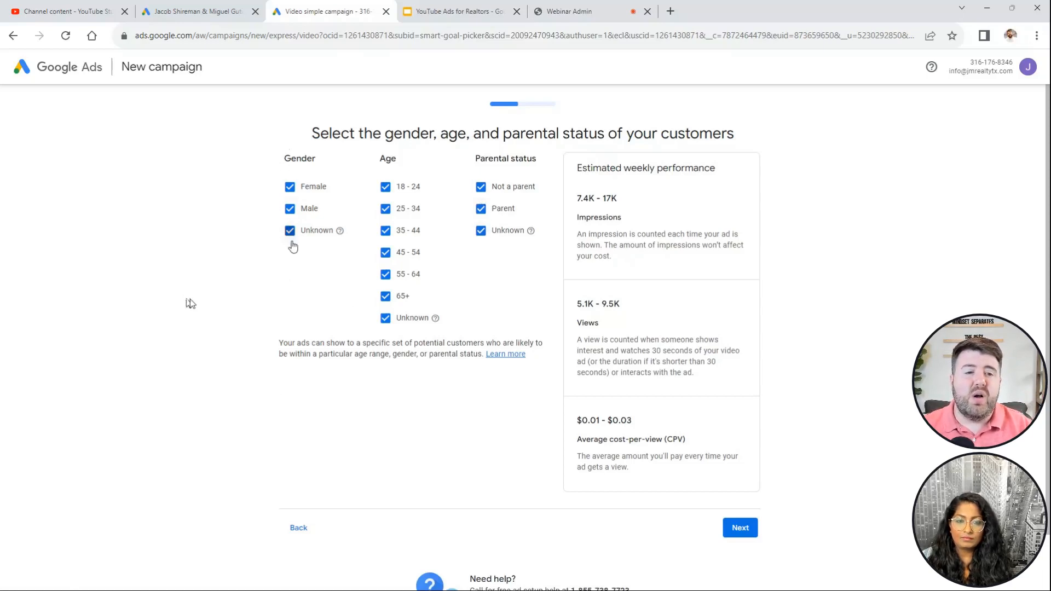
# Exclude the 18 - 24, 65+ and Unknown age groups, keeping 25–64, and submit demographics
pyautogui.click(386, 187)
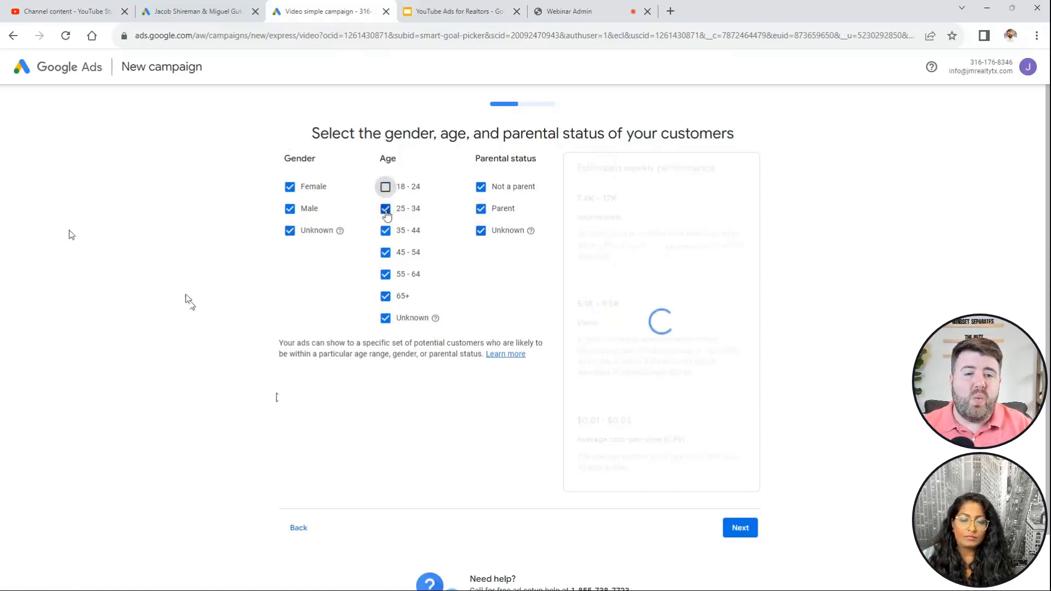
pyautogui.click(385, 296)
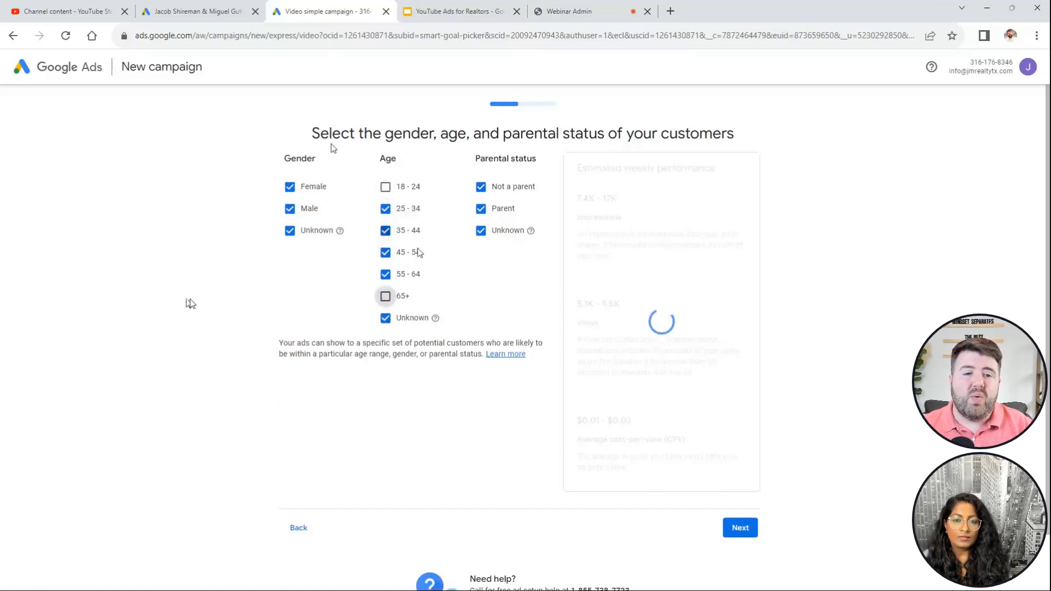
pyautogui.click(386, 318)
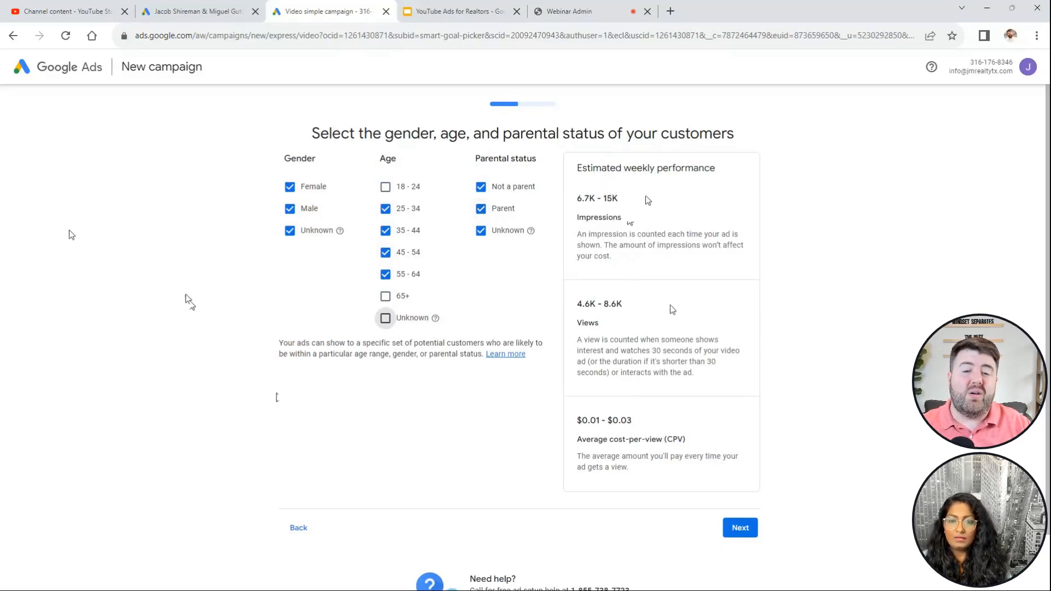
pyautogui.moveTo(573, 305); pyautogui.dragTo(629, 305)
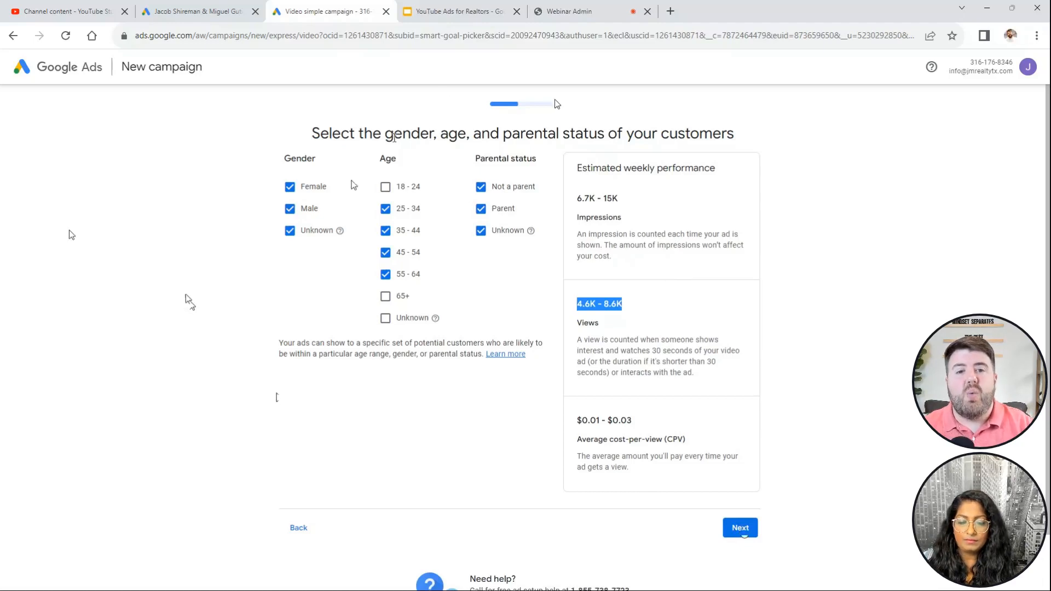
pyautogui.click(740, 528)
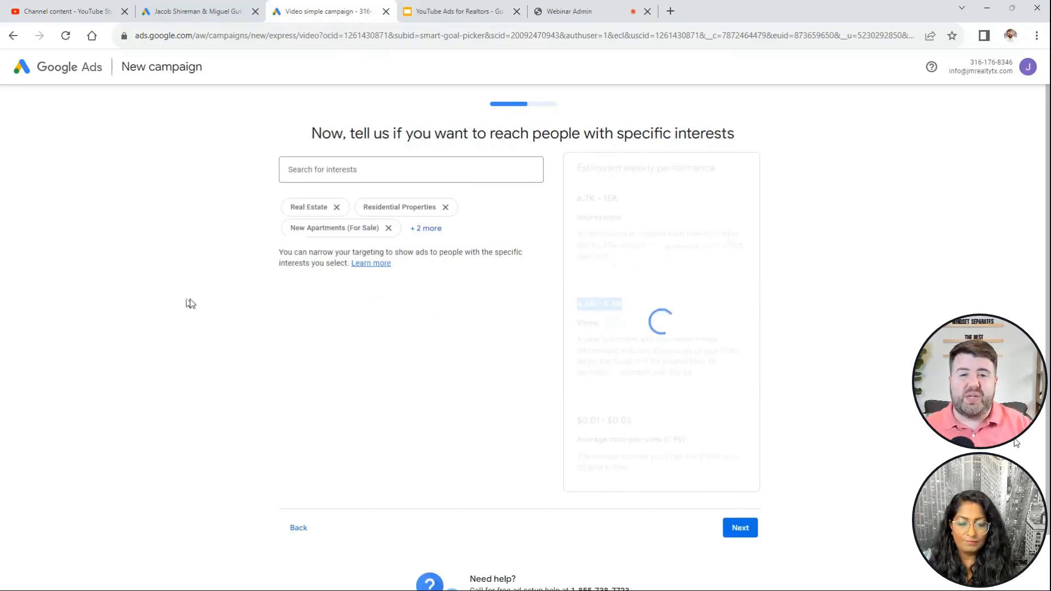
# Expand the suggested interests to show Residential Properties (For Rent) and Apartments (For Sale)
pyautogui.click(426, 228)
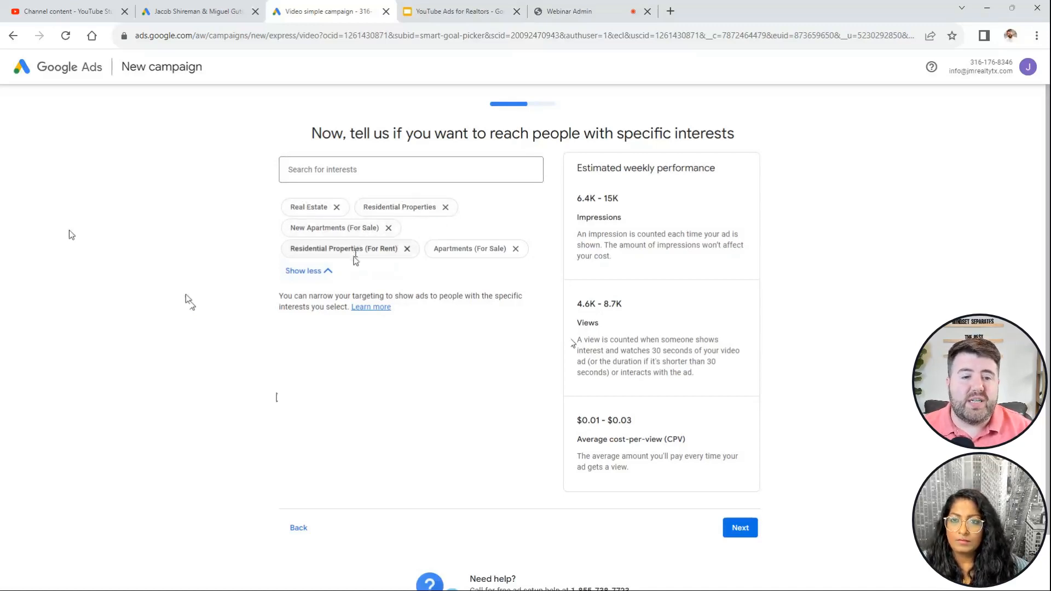
pyautogui.click(405, 169)
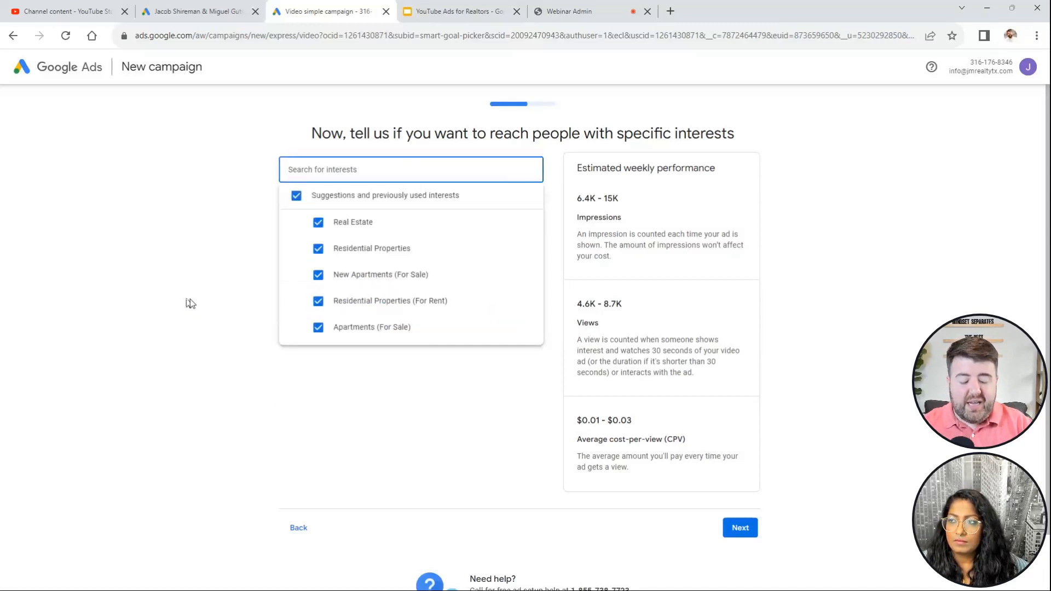
# Search 'houston realtor' to add Houston Real Estate, then add Houses (For Rent)
pyautogui.write('houston realtor')
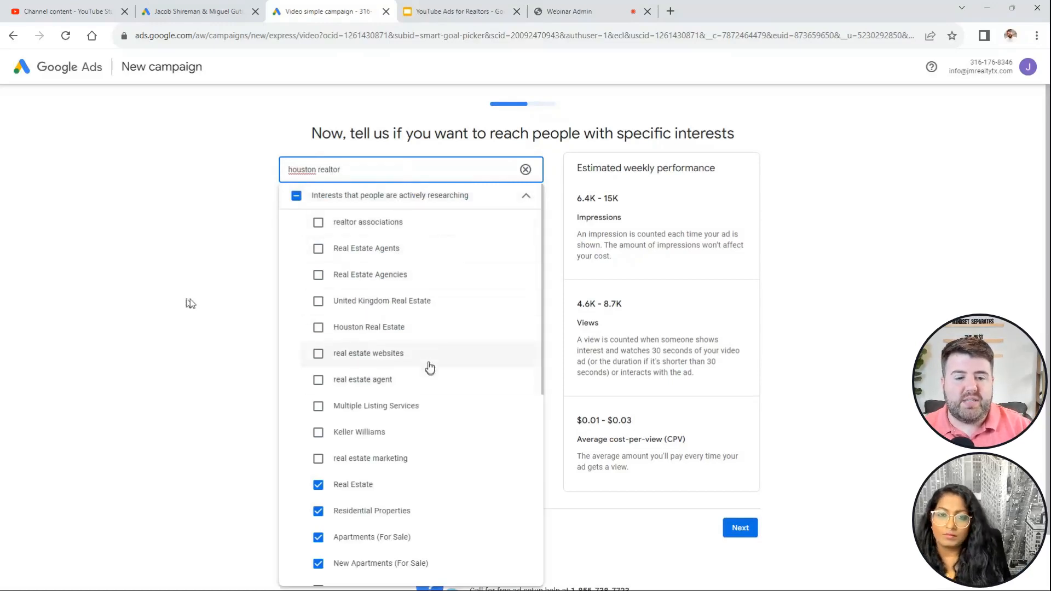
pyautogui.click(391, 328)
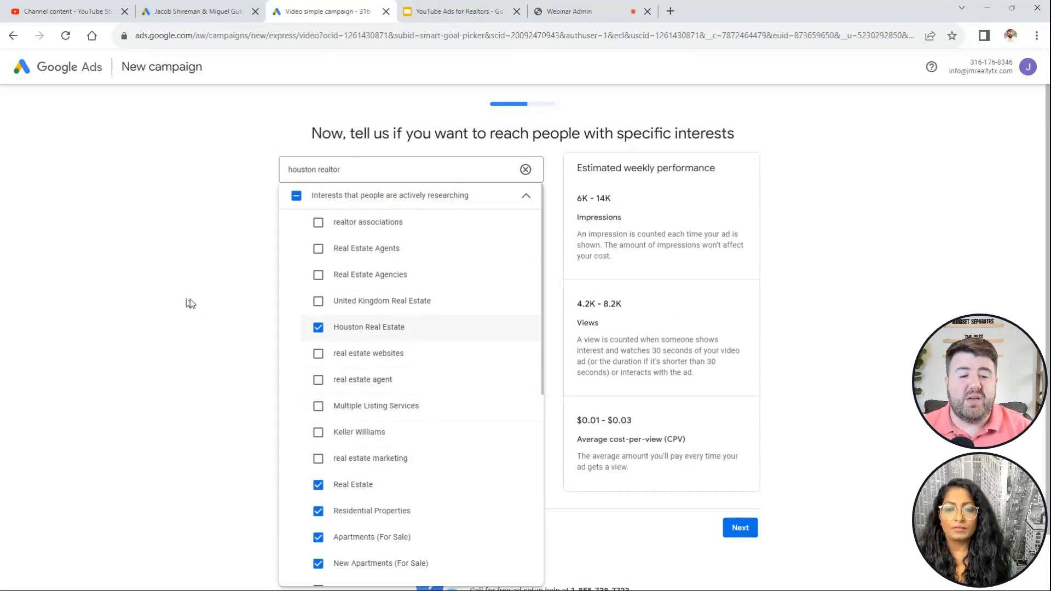
pyautogui.scroll(-2, 390, 392)
pyautogui.scroll(-1, 408, 360)
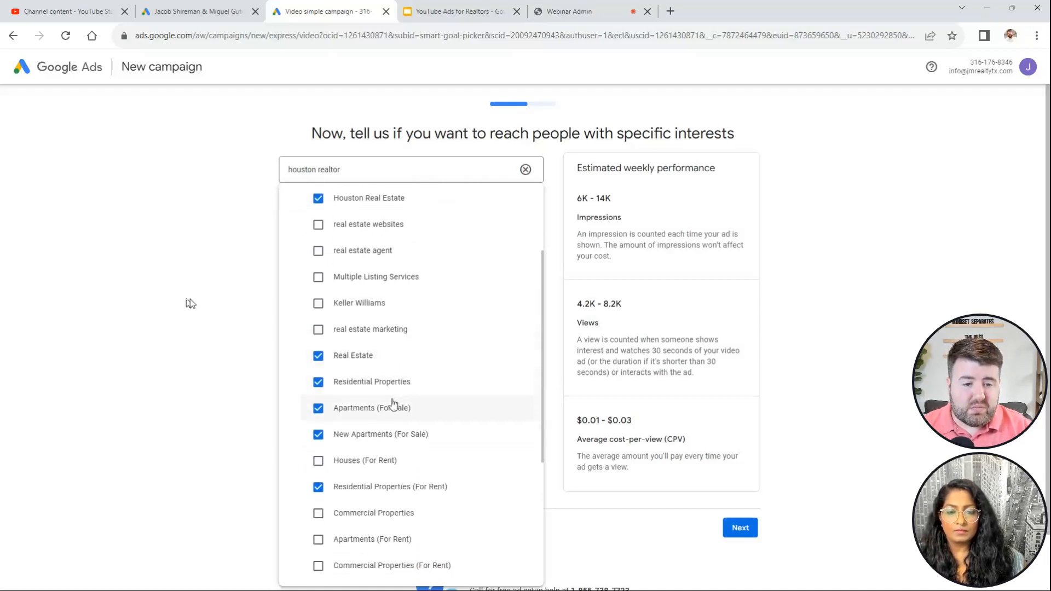
pyautogui.scroll(-3, 438, 405)
pyautogui.click(357, 370)
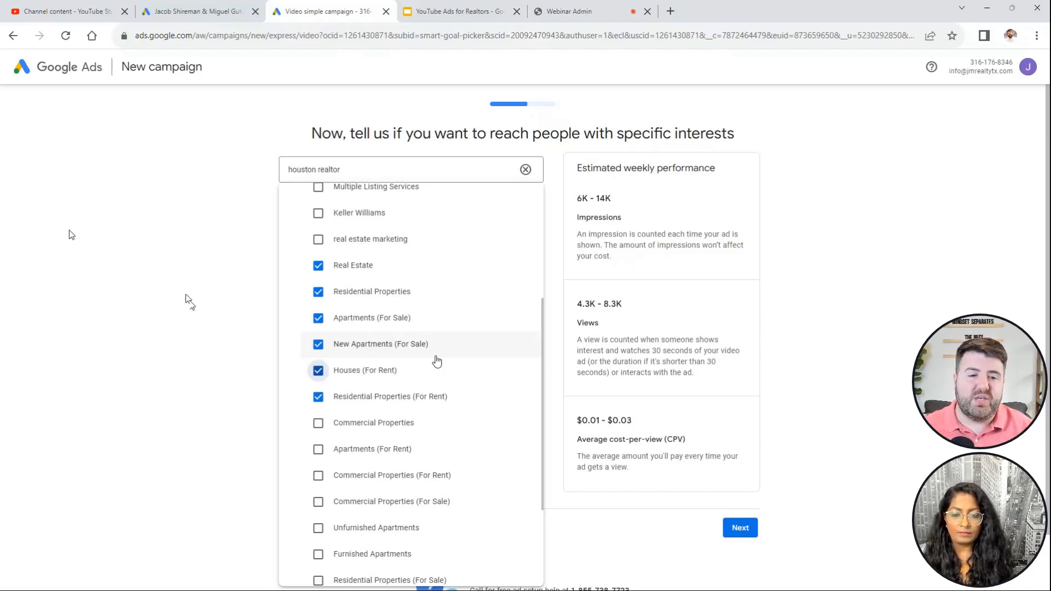
# Add Residential Properties, Houses and New Houses (For Sale) as interests and close the list
pyautogui.scroll(-2, 420, 402)
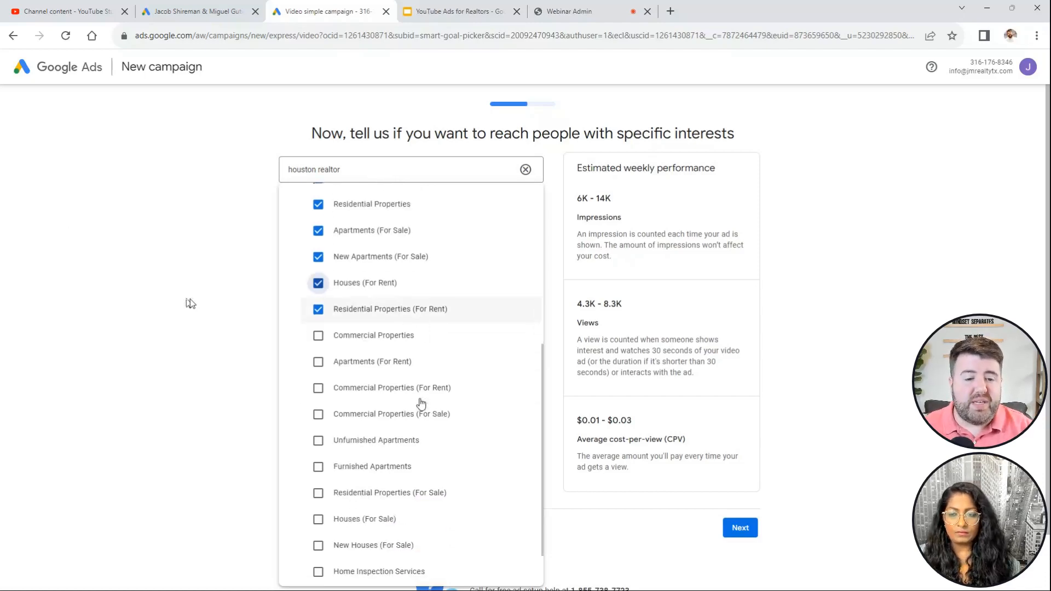
pyautogui.scroll(-1, 465, 344)
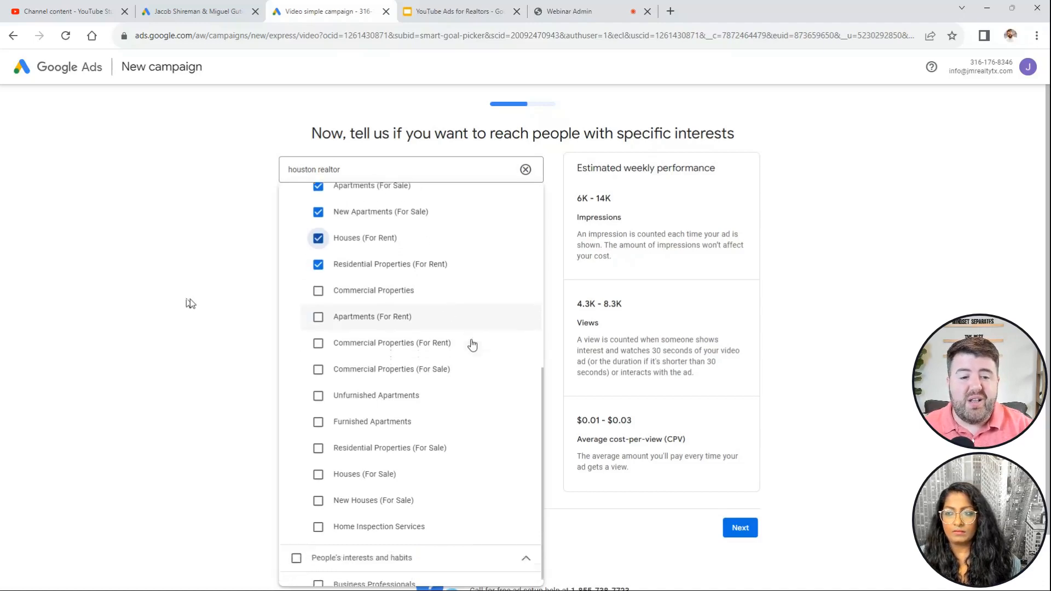
pyautogui.click(348, 438)
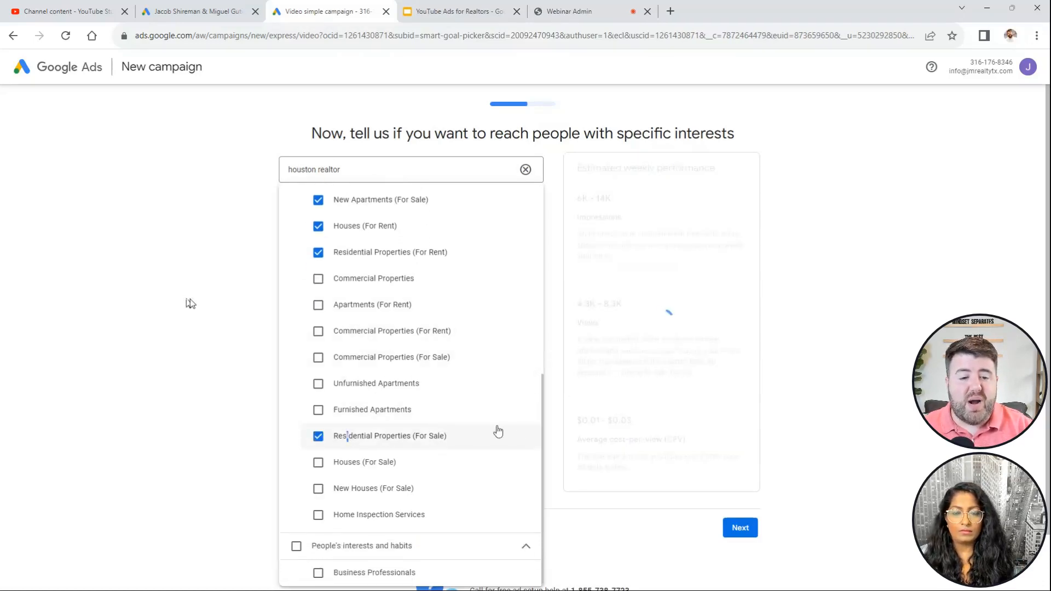
pyautogui.click(358, 464)
pyautogui.click(339, 488)
pyautogui.scroll(3, 471, 410)
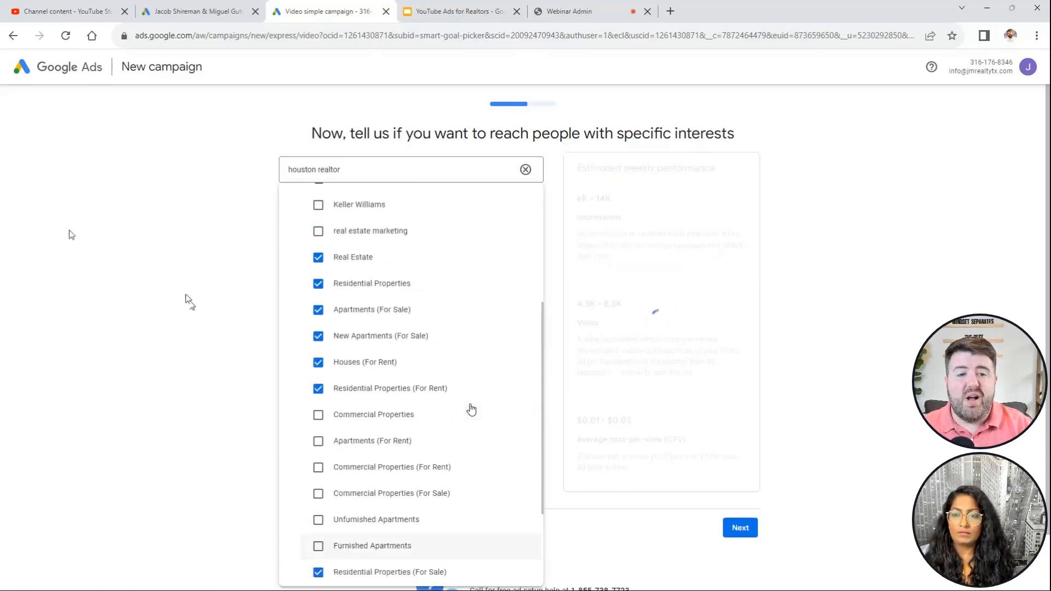
pyautogui.scroll(-3, 469, 414)
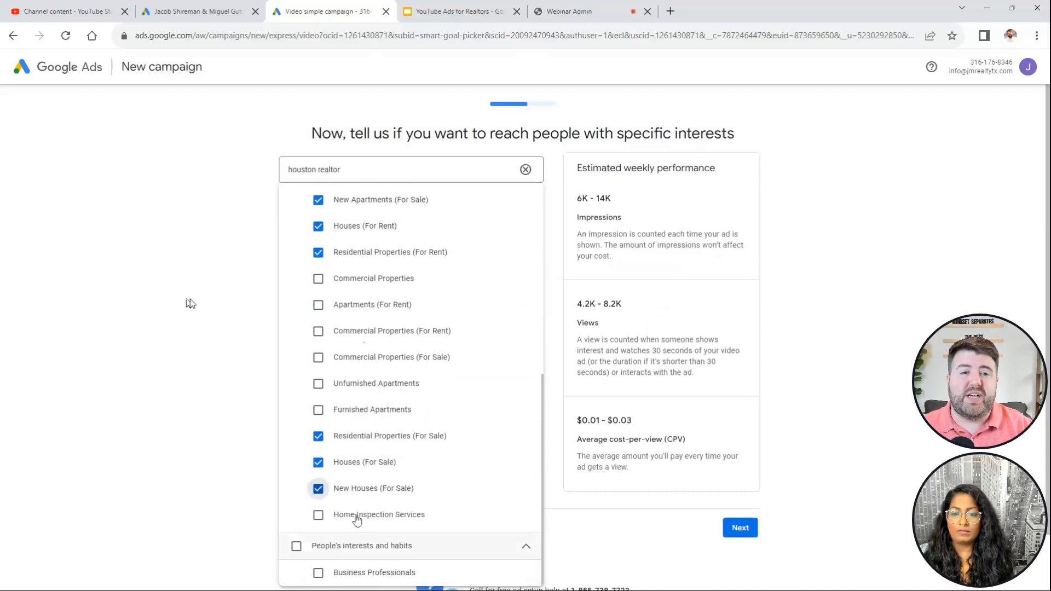
pyautogui.scroll(4, 471, 279)
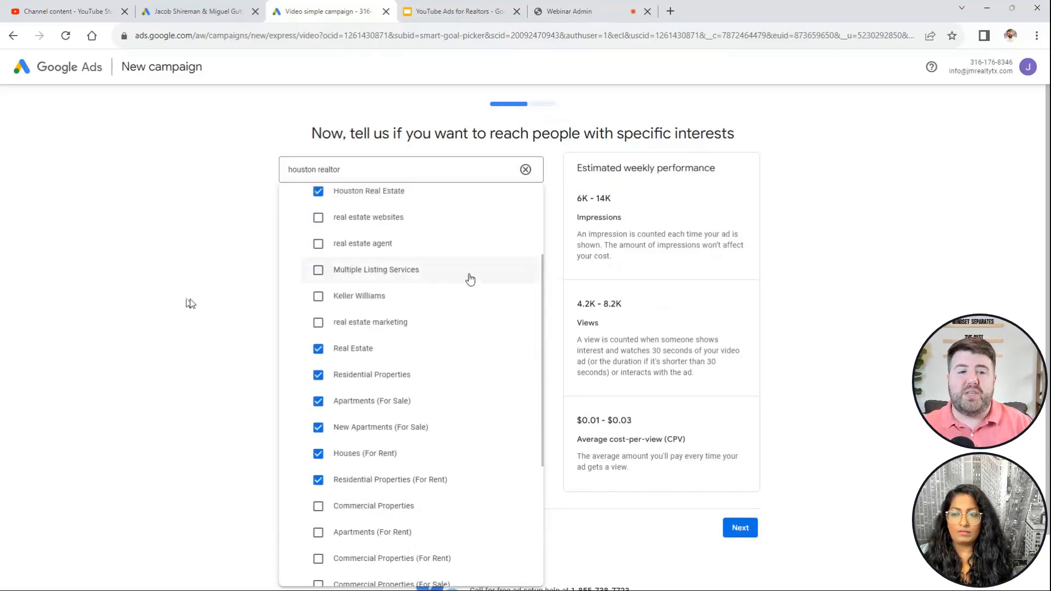
pyautogui.scroll(3, 518, 303)
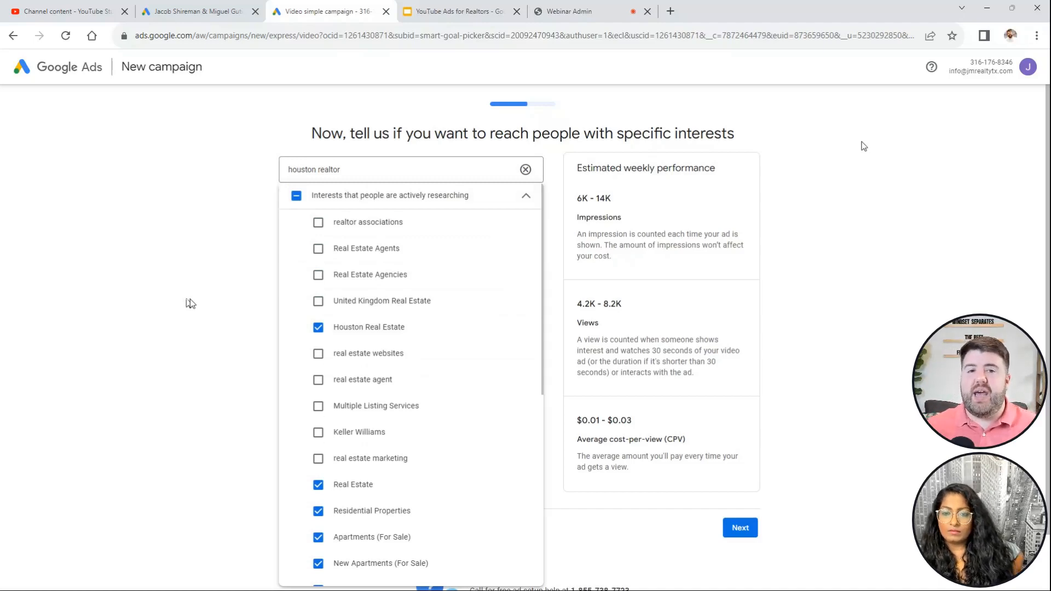
pyautogui.scroll(-1, 849, 350)
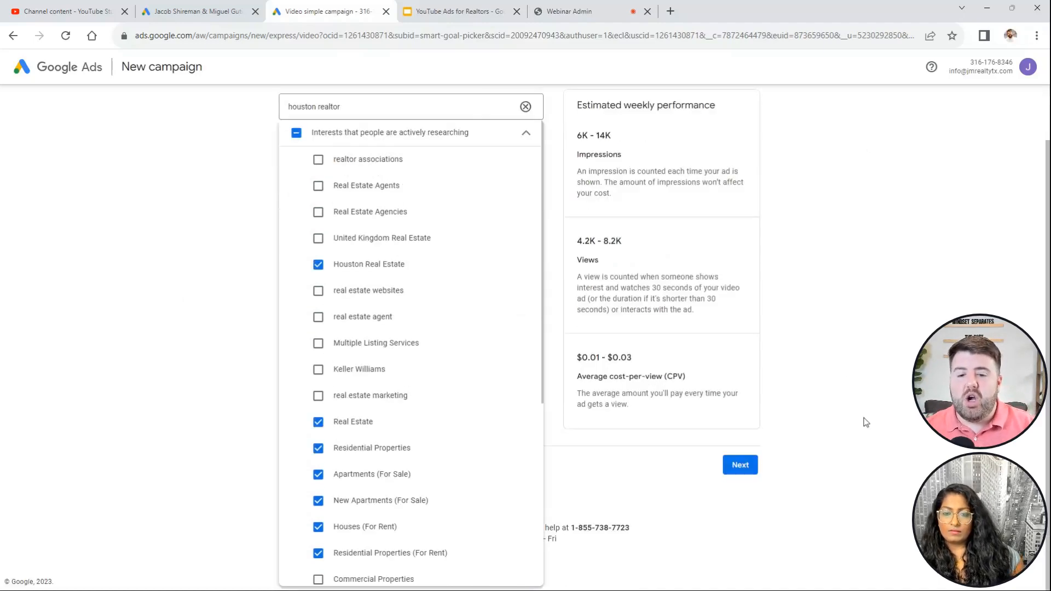
pyautogui.click(897, 464)
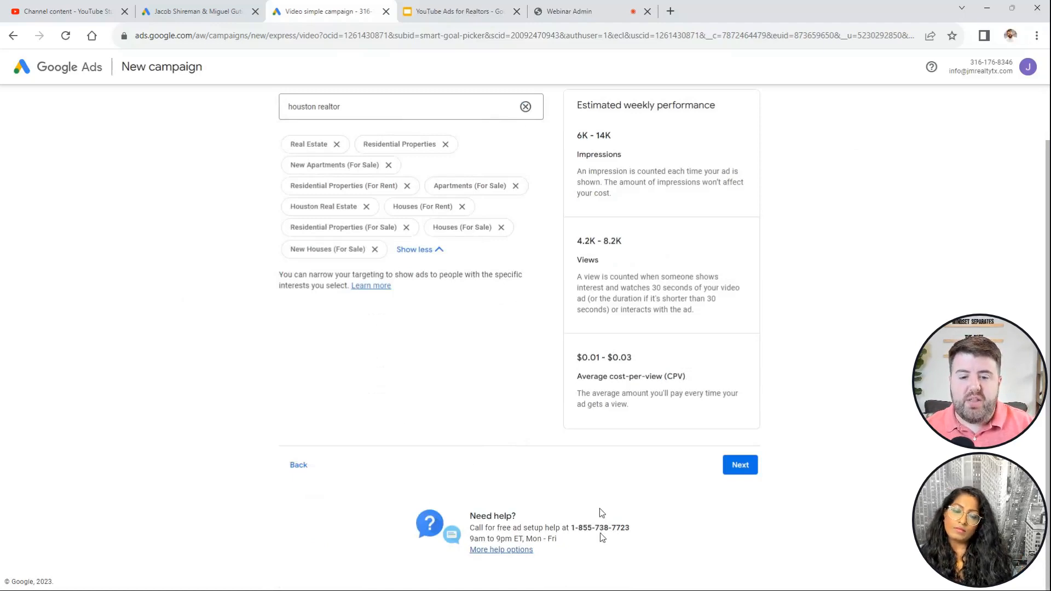
pyautogui.scroll(1, 601, 517)
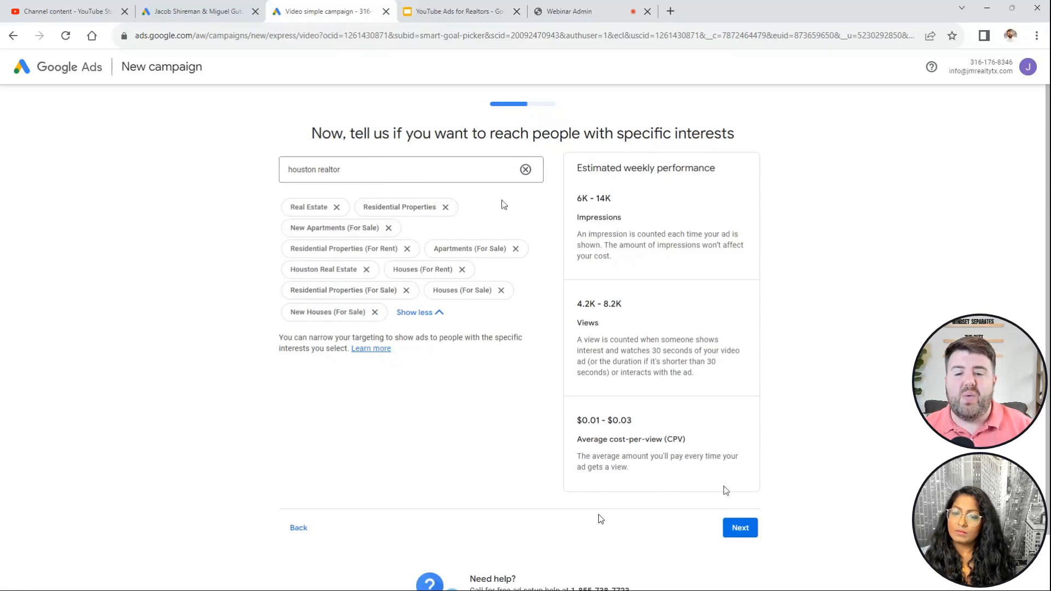
# Go to the budget step, keep $20.00 daily running continuously, and expand 'How does it work?'
pyautogui.click(734, 534)
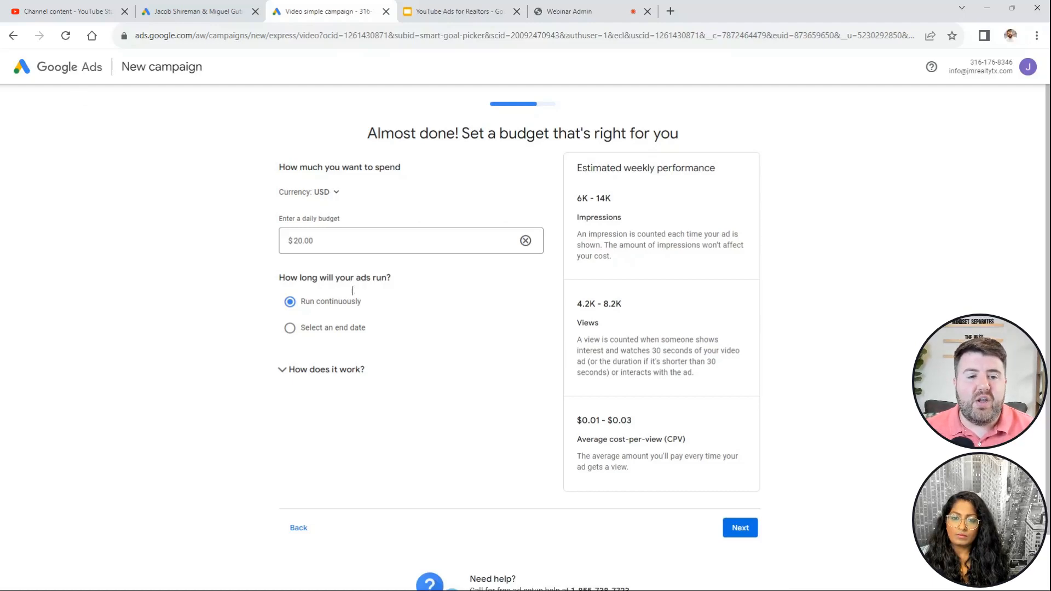
pyautogui.moveTo(275, 277); pyautogui.dragTo(413, 342)
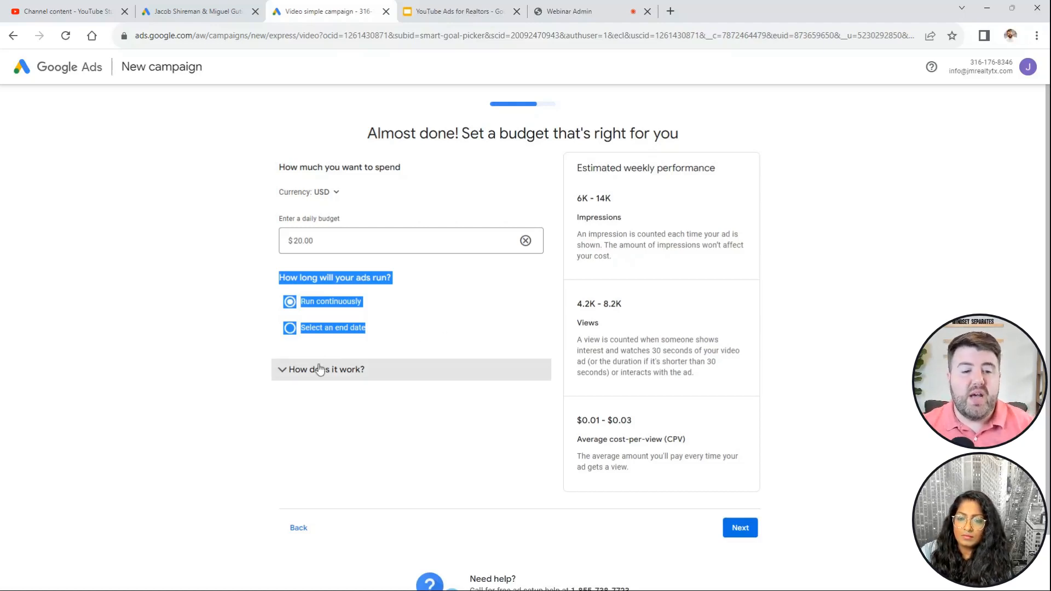
pyautogui.click(496, 372)
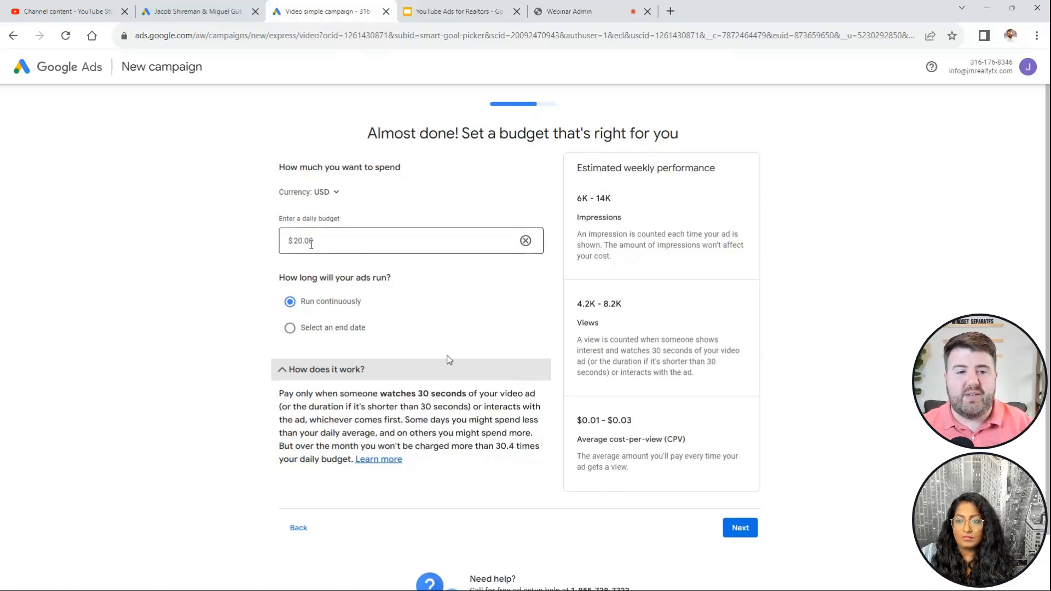
# Look over the campaign review summary and proceed to payment confirmation
pyautogui.click(734, 531)
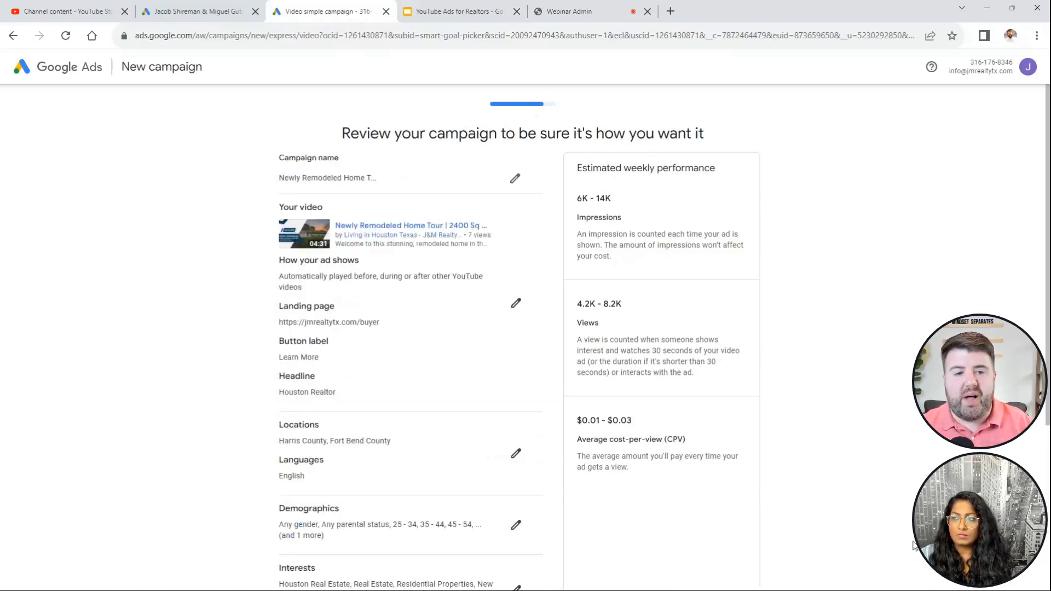
pyautogui.scroll(-2, 147, 300)
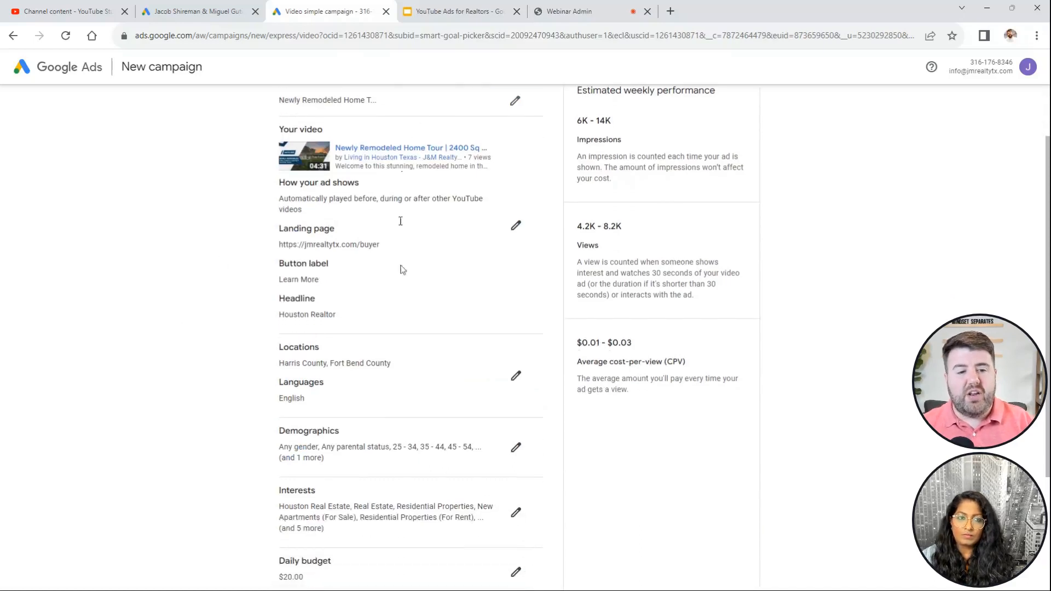
pyautogui.scroll(-3, 387, 251)
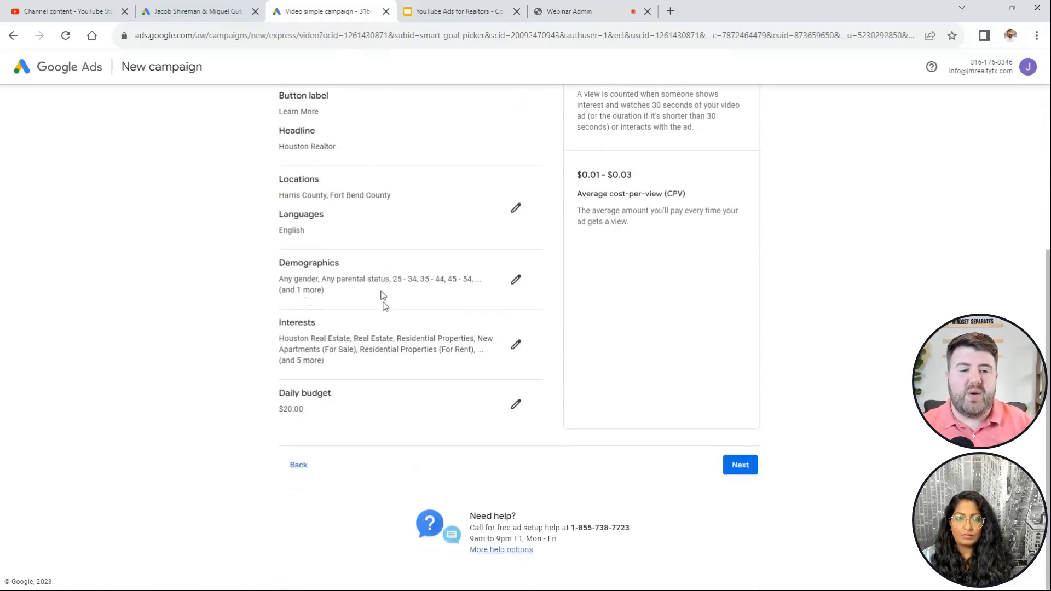
pyautogui.scroll(5, 777, 471)
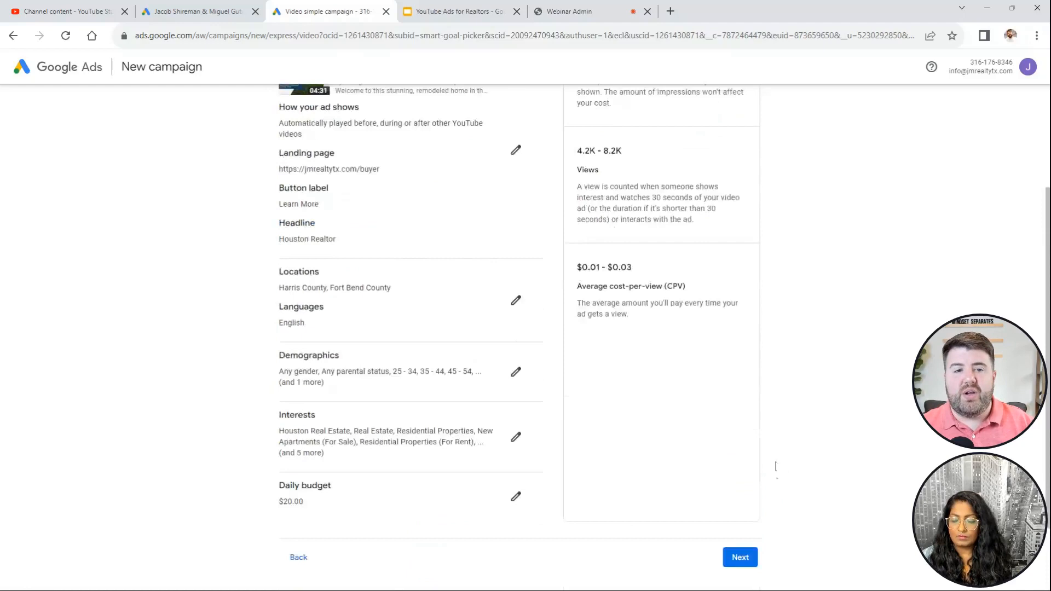
pyautogui.scroll(-5, 772, 478)
pyautogui.click(737, 492)
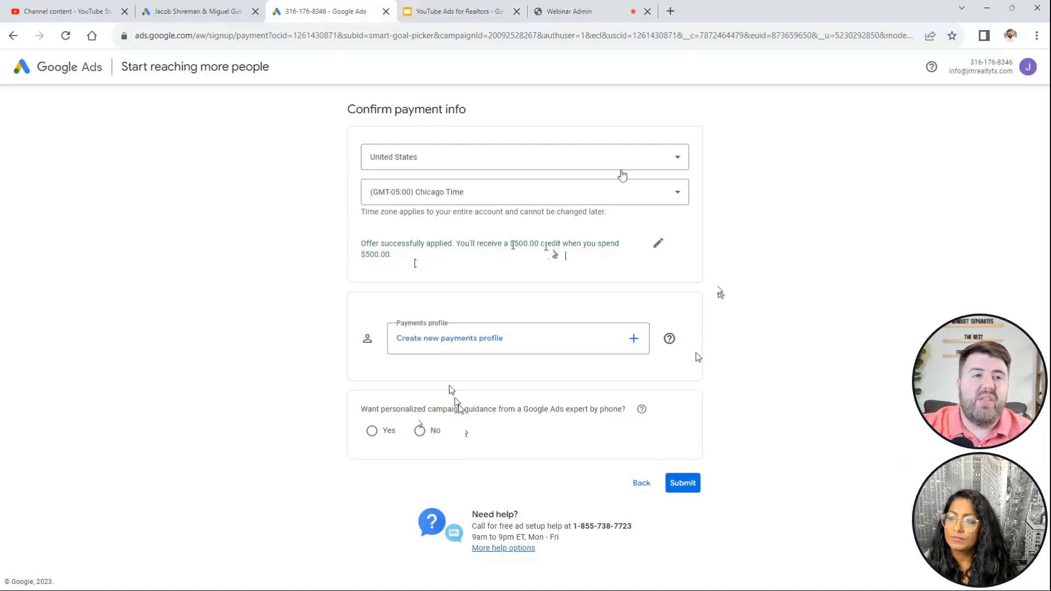
# Switch to the other account's Google Ads tab at the link accounts step
pyautogui.click(204, 10)
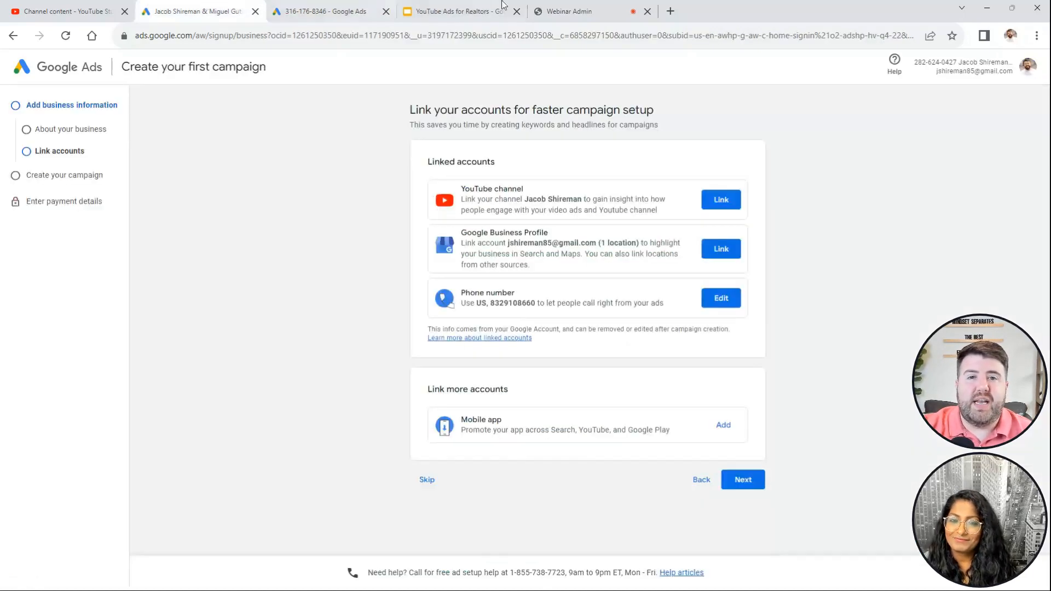